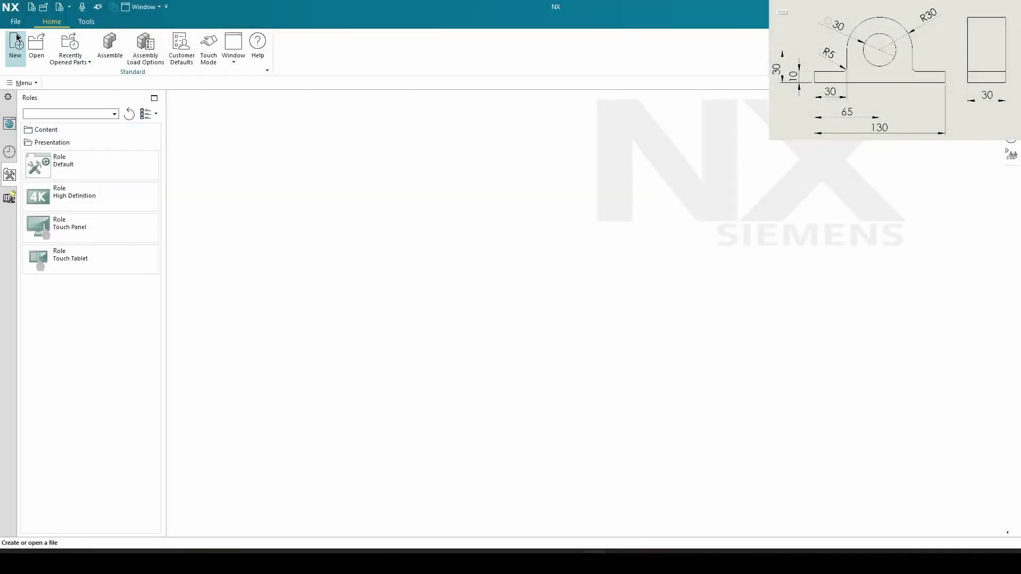
Create a new model part from the Model template.
{"action": "left_click", "coordinate": [17, 41]}
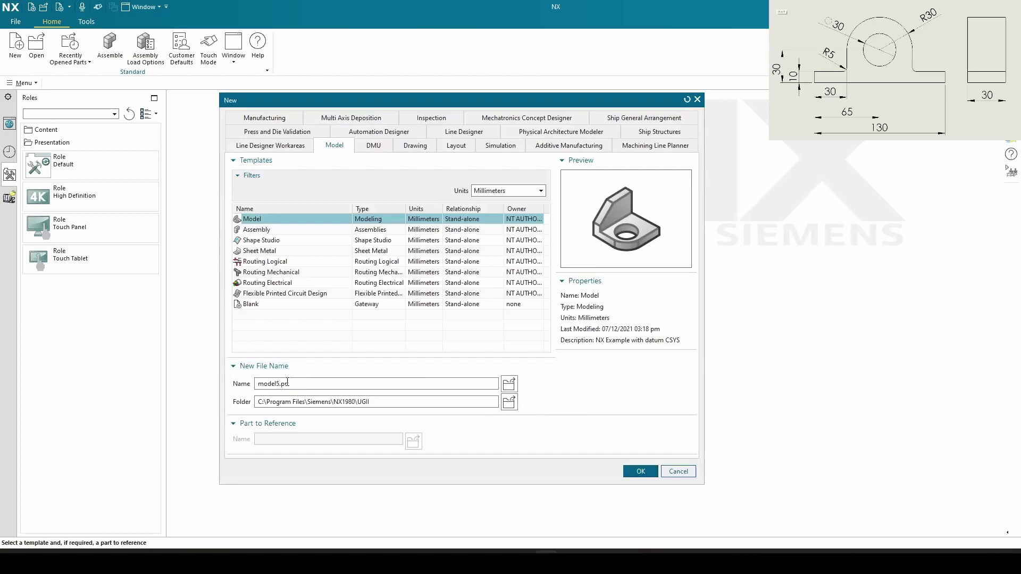
{"action": "left_click", "coordinate": [640, 472]}
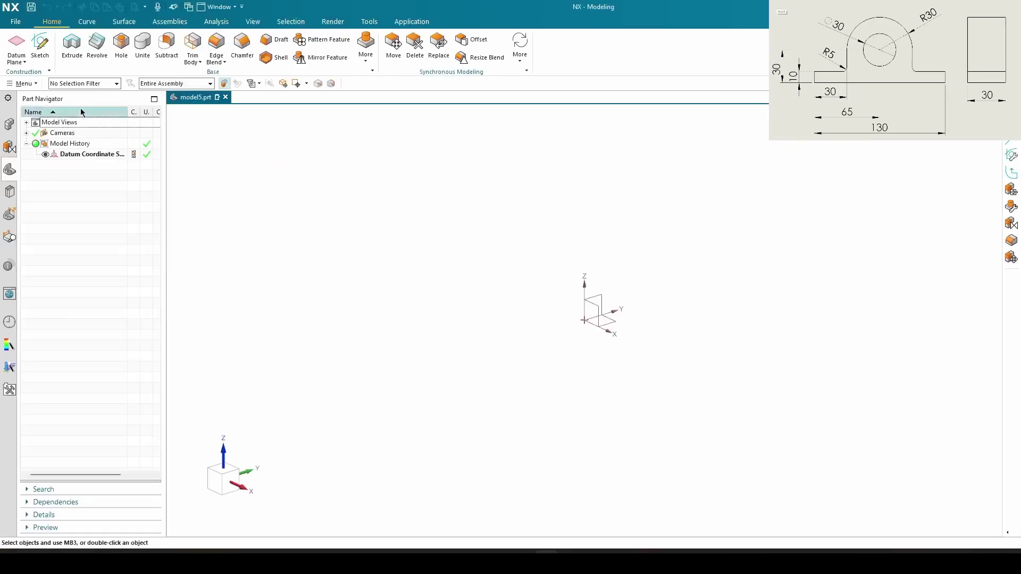
Start a new sketch on the Right datum plane.
{"action": "left_click", "coordinate": [41, 45]}
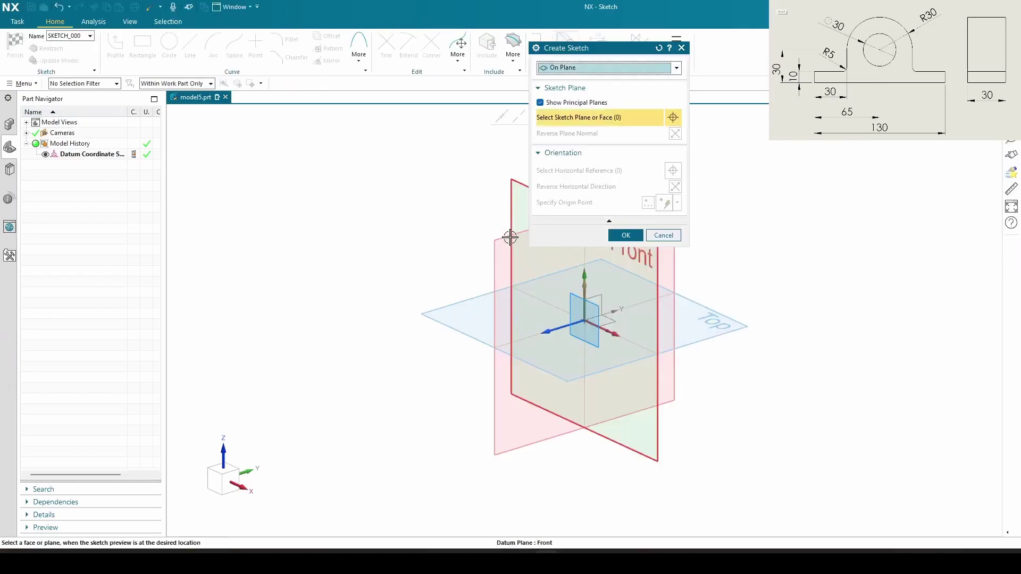
{"action": "left_click", "coordinate": [498, 239]}
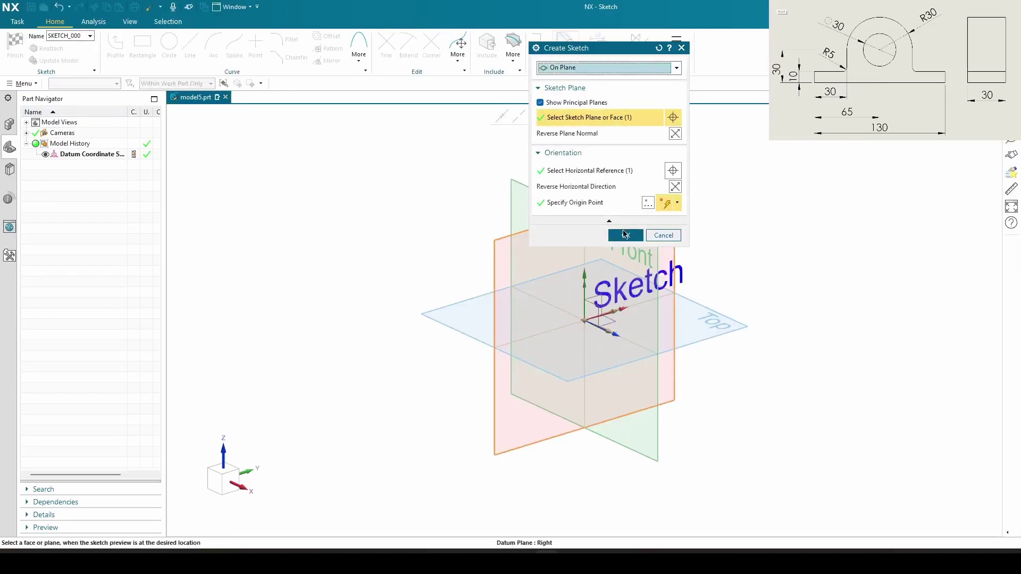
{"action": "left_click", "coordinate": [628, 238]}
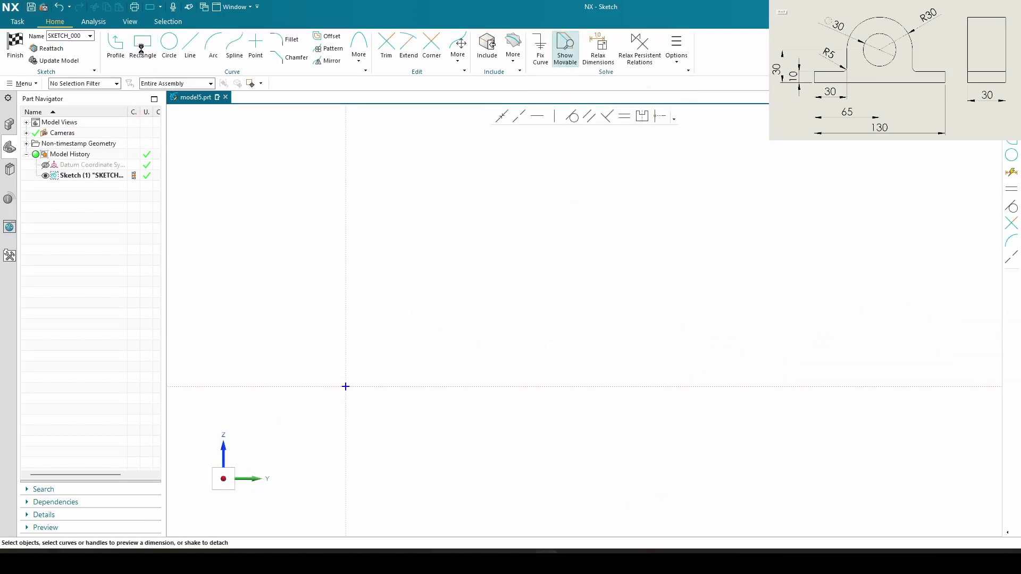
Draw a wide base rectangle from the origin and a smaller rectangle on its top edge.
{"action": "left_click", "coordinate": [143, 48]}
{"action": "left_click", "coordinate": [347, 387]}
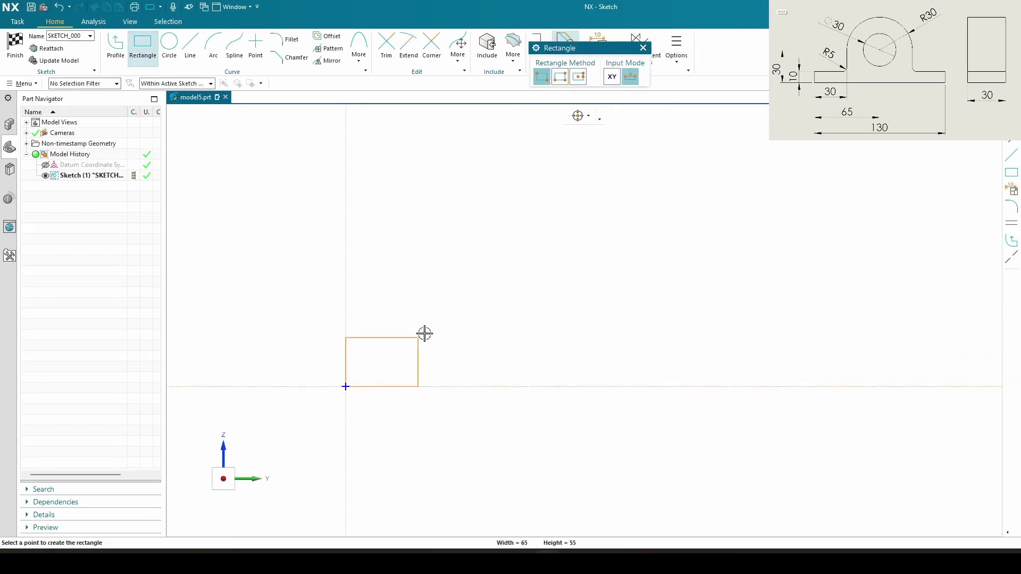
{"action": "left_click", "coordinate": [606, 263]}
{"action": "left_click", "coordinate": [422, 260]}
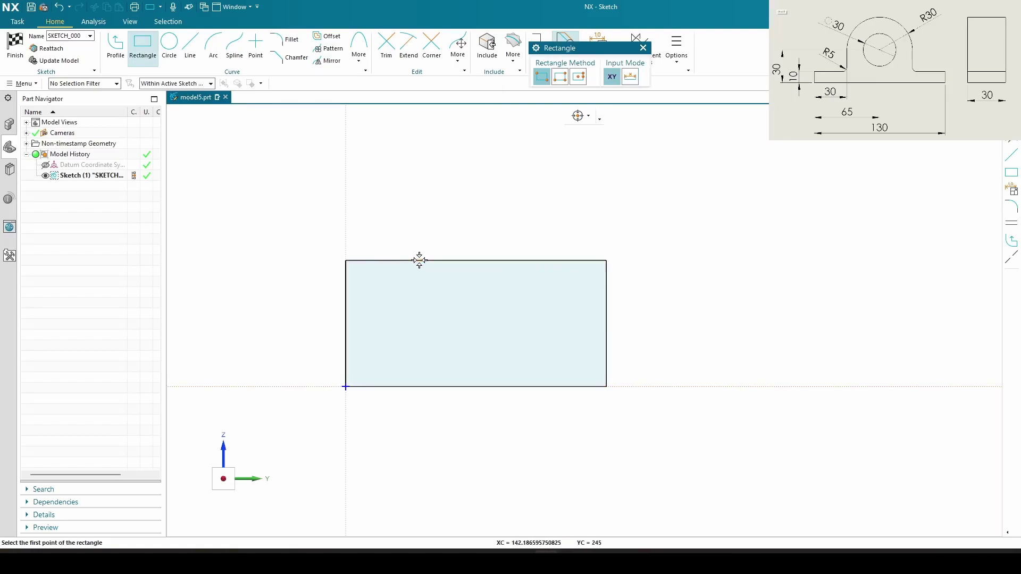
{"action": "left_click", "coordinate": [527, 184]}
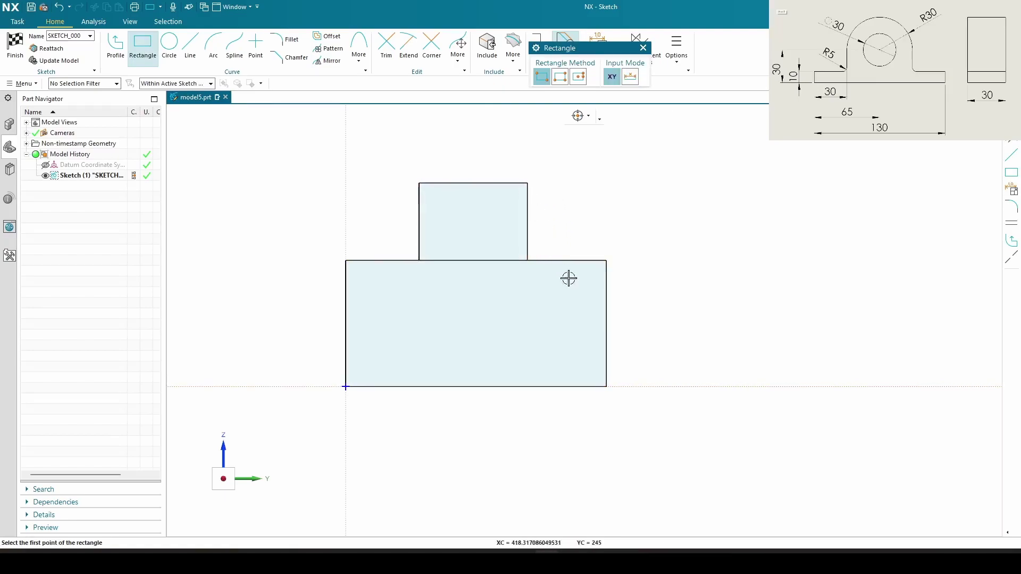
{"action": "key", "text": "Escape"}
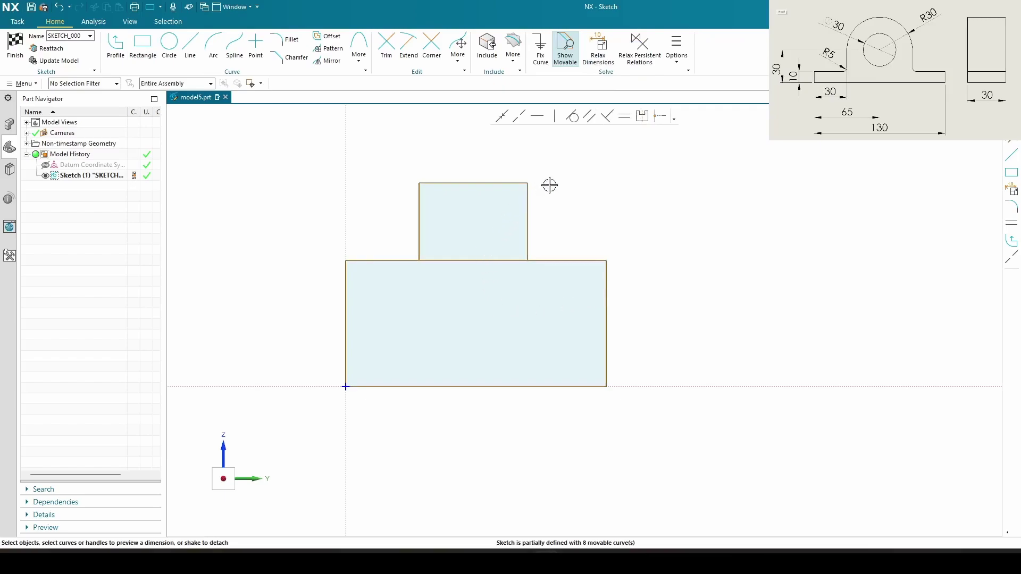
Draw a vertical line from the bottom midpoint and convert it to a reference centerline.
{"action": "left_click", "coordinate": [190, 46]}
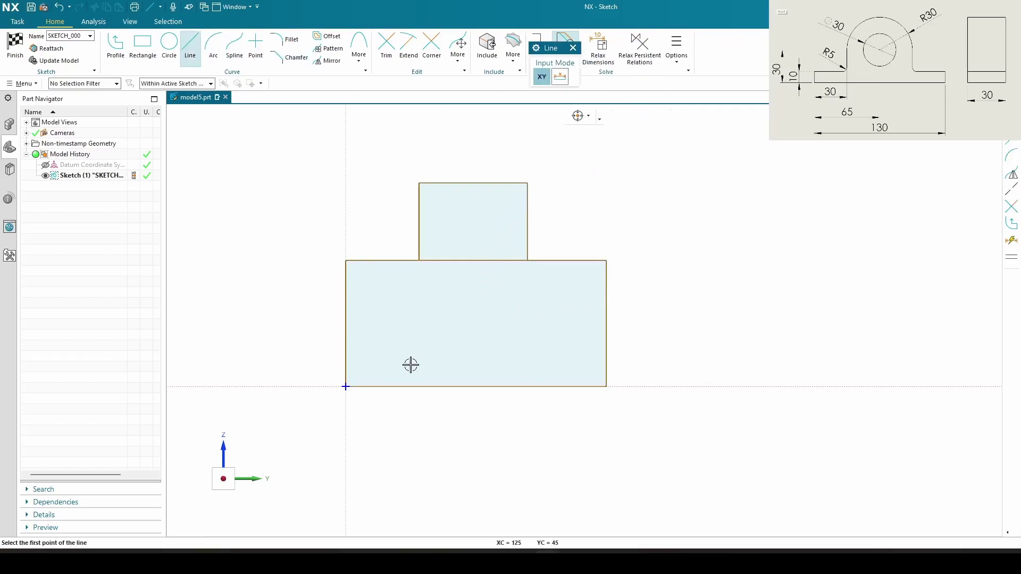
{"action": "left_click", "coordinate": [475, 389]}
{"action": "left_click", "coordinate": [476, 285]}
{"action": "key", "text": "Escape"}
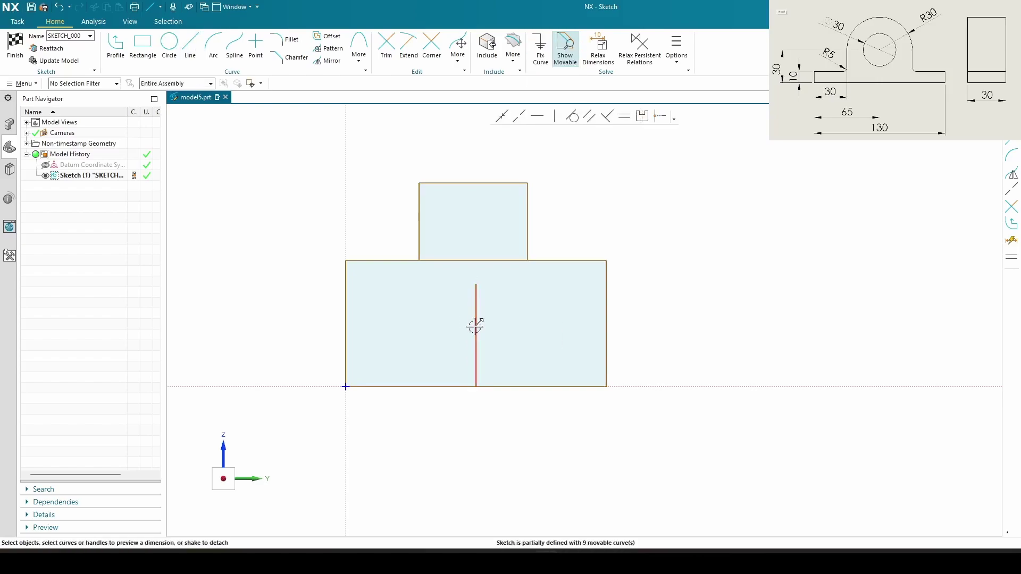
{"action": "left_click", "coordinate": [476, 325]}
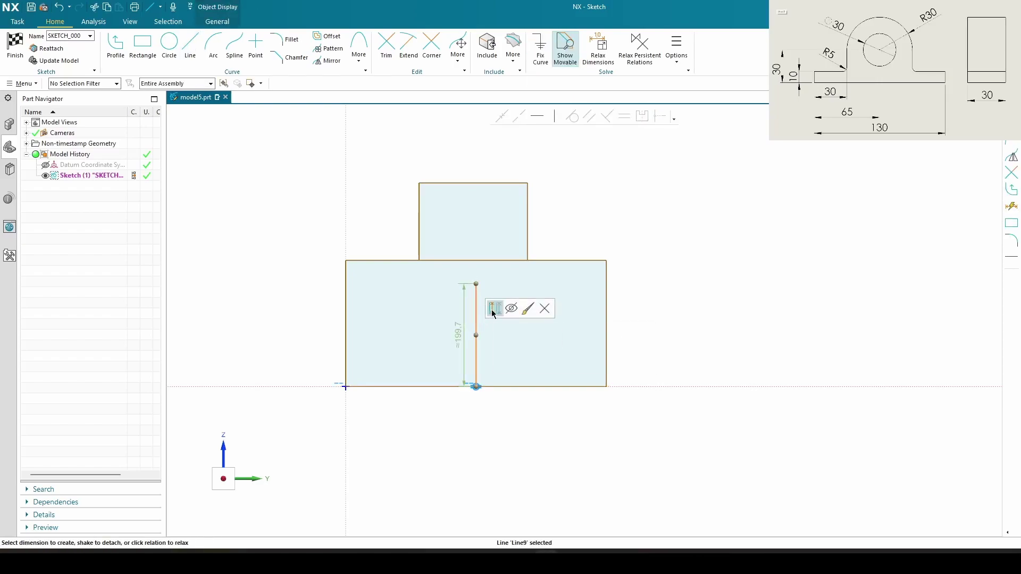
{"action": "left_click", "coordinate": [494, 311]}
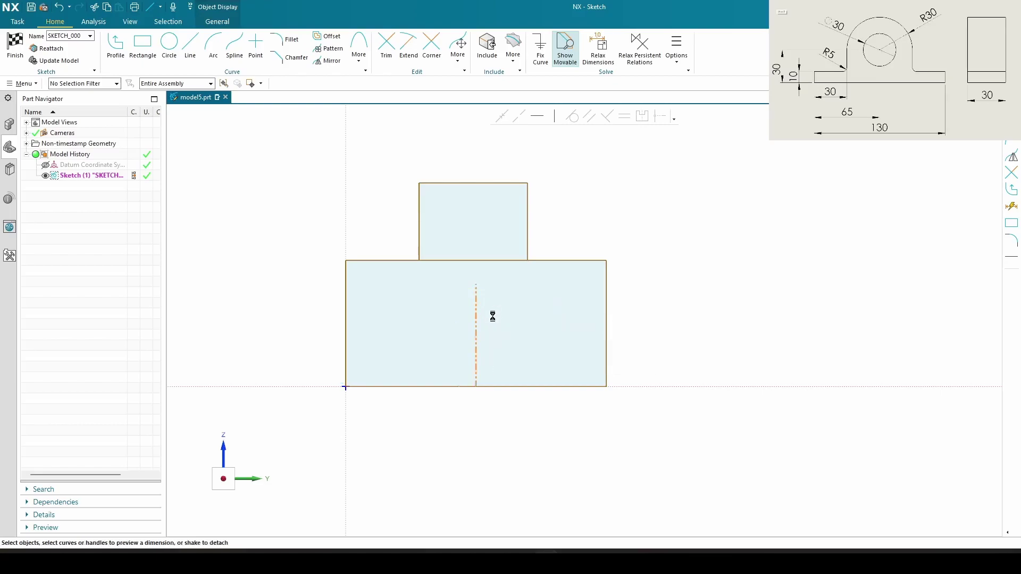
Constrain the upper and base rectangles symmetric about the centerline.
{"action": "left_click", "coordinate": [417, 212]}
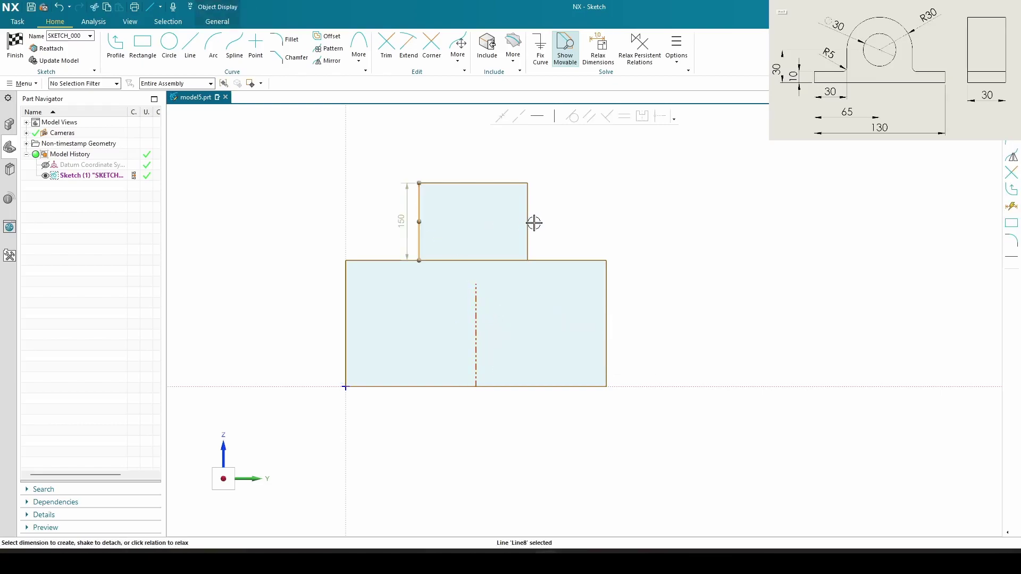
{"action": "left_click", "coordinate": [477, 314]}
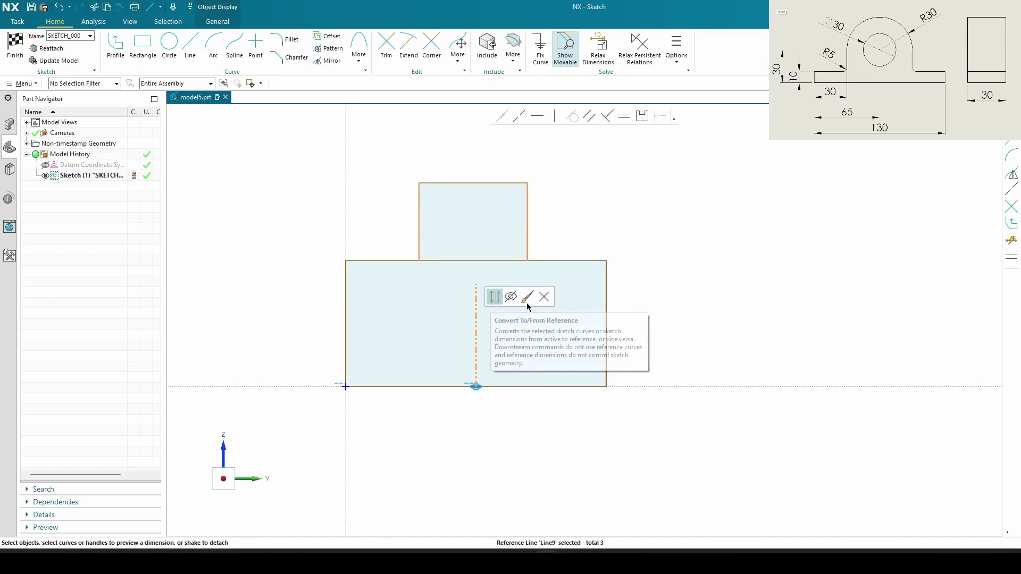
{"action": "left_click", "coordinate": [642, 117]}
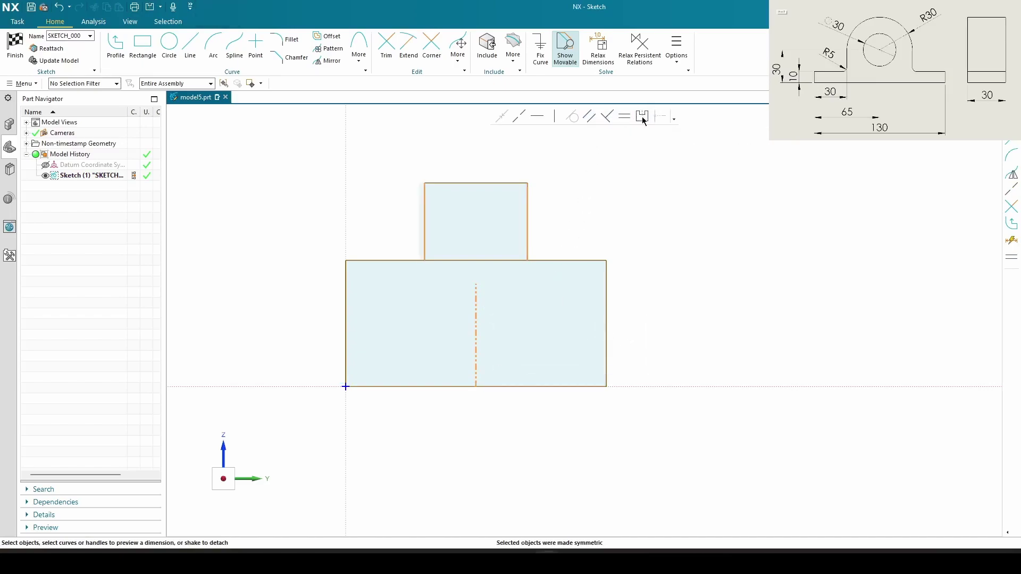
{"action": "left_click", "coordinate": [347, 314]}
{"action": "left_click", "coordinate": [605, 315]}
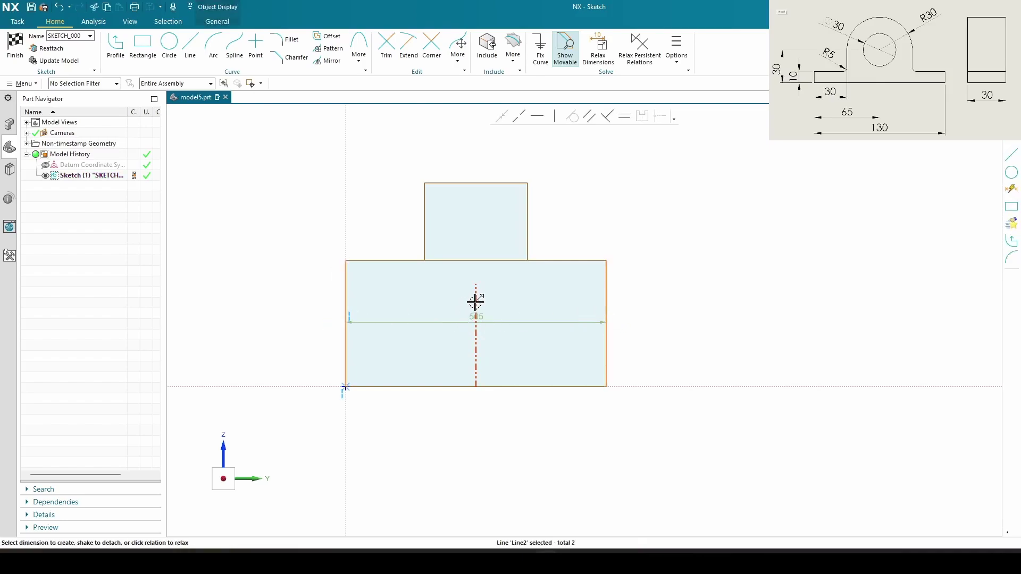
{"action": "left_click", "coordinate": [476, 299]}
{"action": "left_click", "coordinate": [642, 116]}
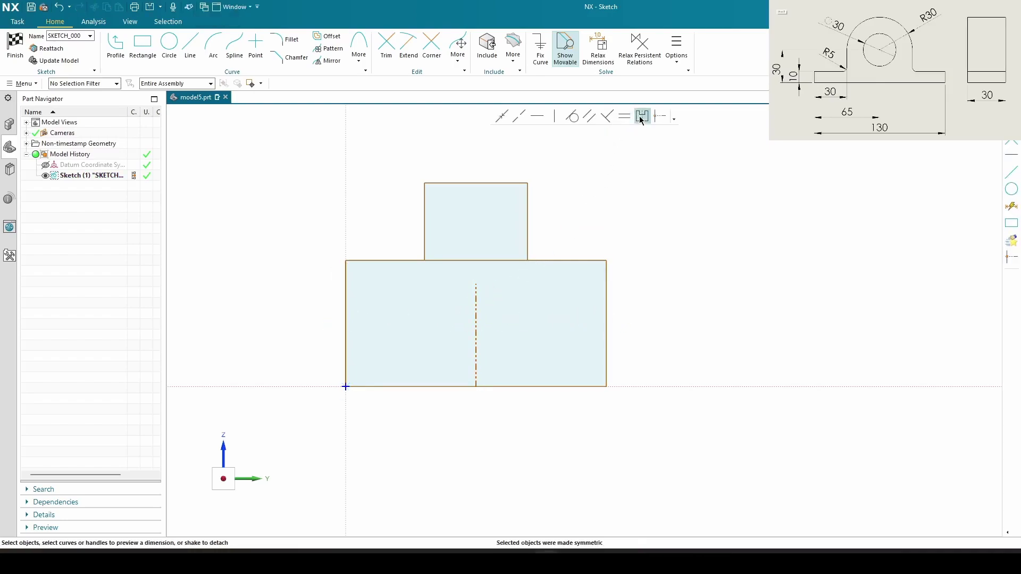
{"action": "scroll", "coordinate": [444, 328], "scroll_direction": "up", "scroll_amount": 2}
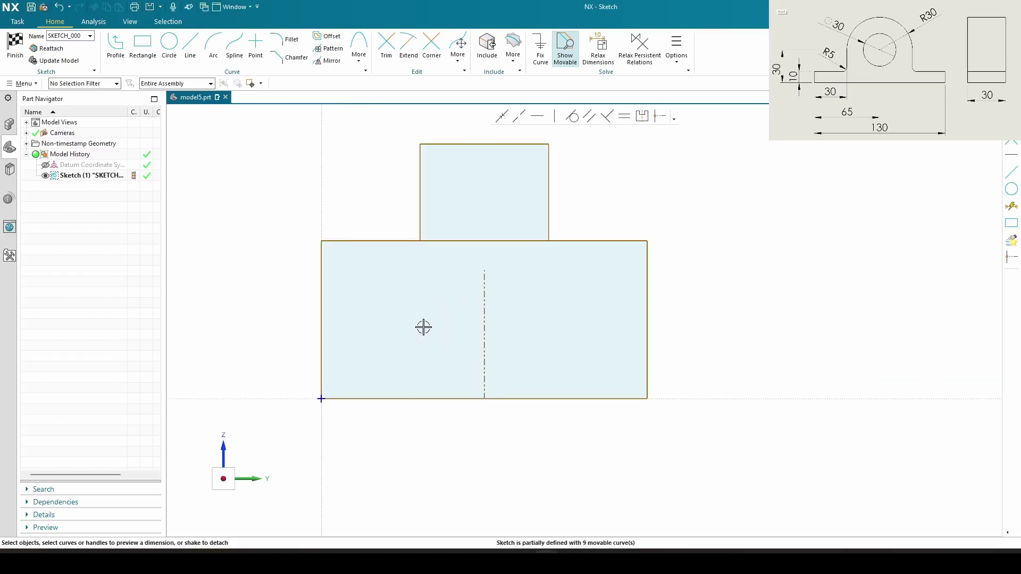
{"action": "scroll", "coordinate": [399, 351], "scroll_direction": "up", "scroll_amount": 2}
{"action": "scroll", "coordinate": [382, 355], "scroll_direction": "up", "scroll_amount": 1}
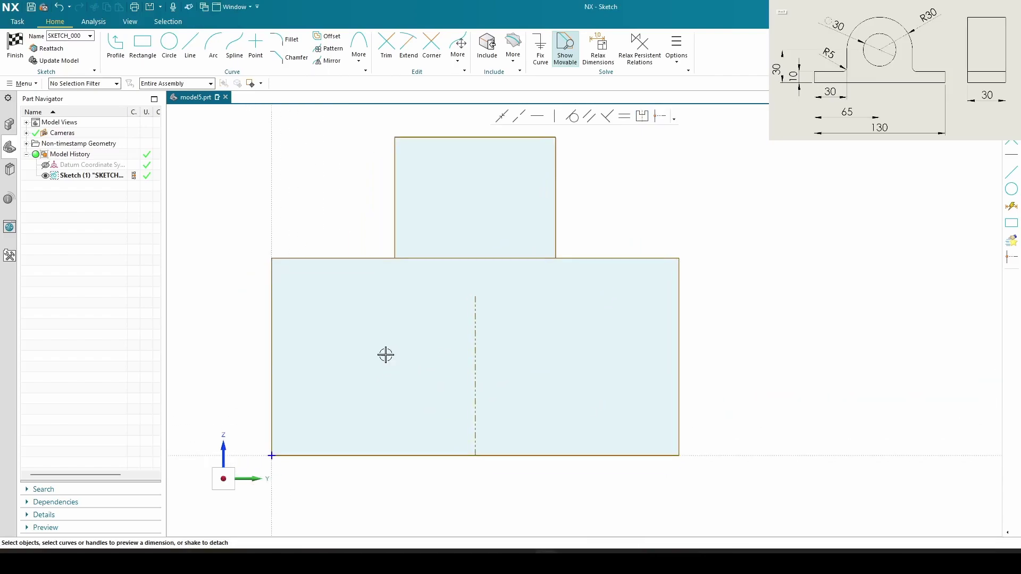
Draw a circle centred on the upright's top midpoint spanning its top corners.
{"action": "mouse_move", "coordinate": [419, 292]}
{"action": "middle_mouse_down", "text": "shift"}
{"action": "mouse_move", "coordinate": [423, 243]}
{"action": "mouse_move", "coordinate": [399, 271]}
{"action": "middle_mouse_up", "text": "shift"}
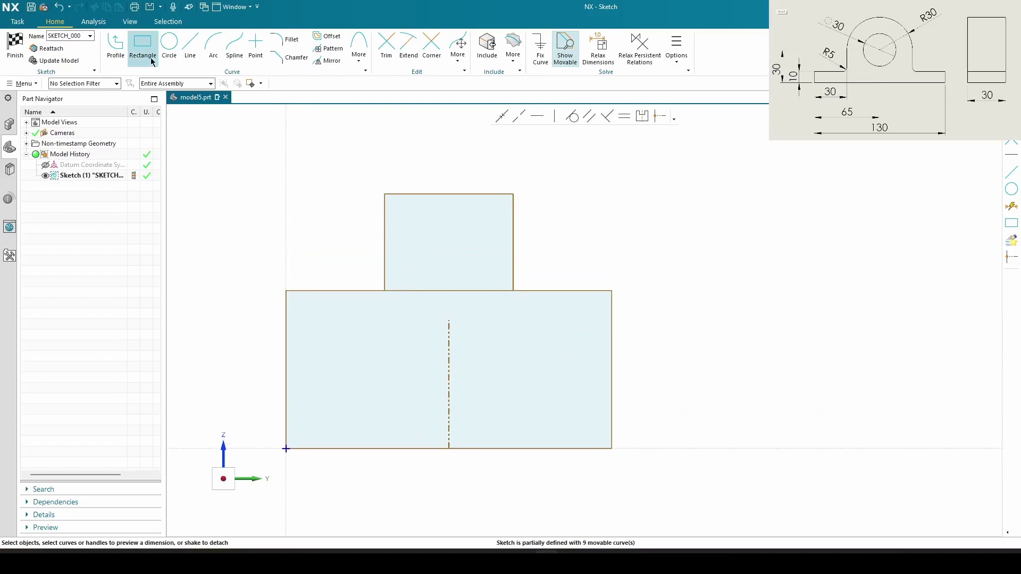
{"action": "left_click", "coordinate": [169, 44]}
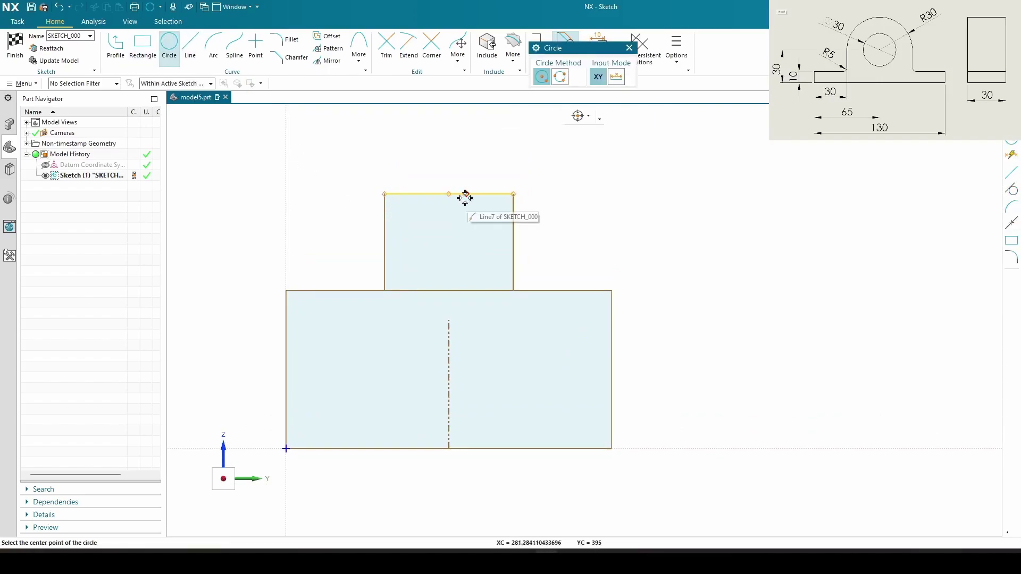
{"action": "left_click", "coordinate": [449, 194]}
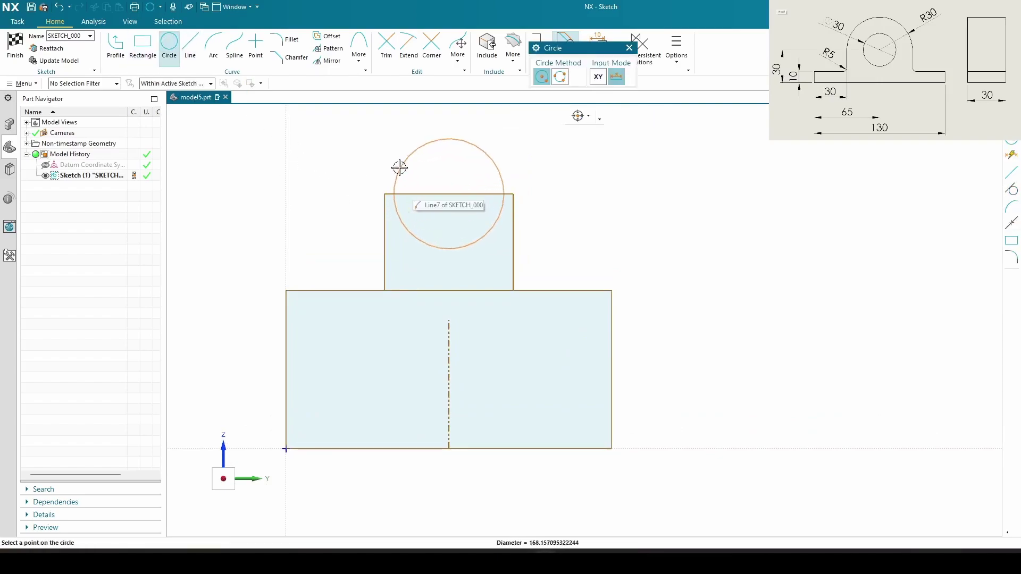
{"action": "left_click", "coordinate": [385, 194]}
Trim away the circle's lower half so the upright ends in a rounded arc.
{"action": "key", "text": "Escape"}
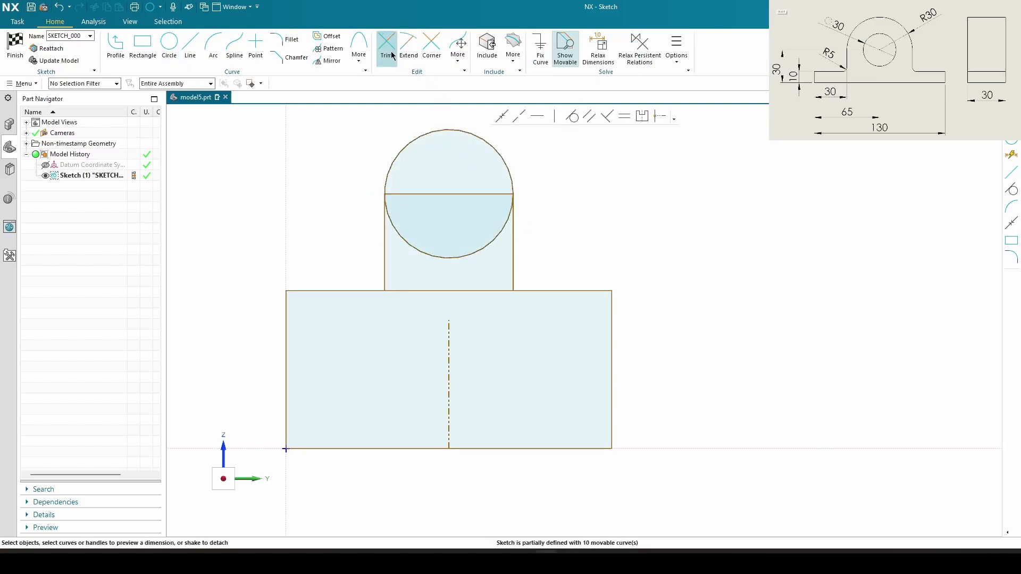
{"action": "key", "text": "t"}
{"action": "mouse_move", "coordinate": [412, 266]}
{"action": "left_mouse_down"}
{"action": "mouse_move", "coordinate": [452, 210]}
{"action": "mouse_move", "coordinate": [476, 299]}
{"action": "left_mouse_up"}
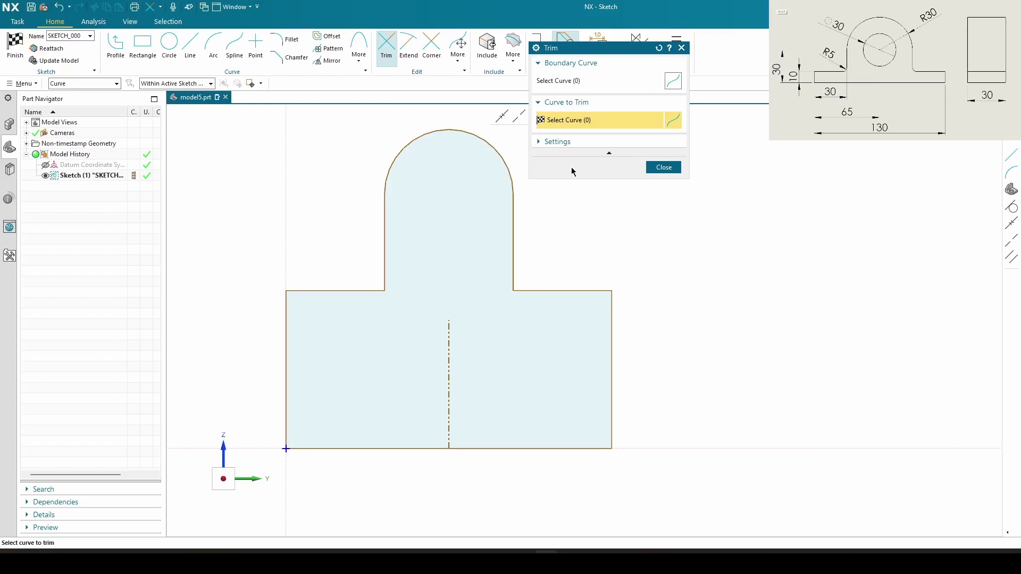
{"action": "left_click", "coordinate": [663, 167]}
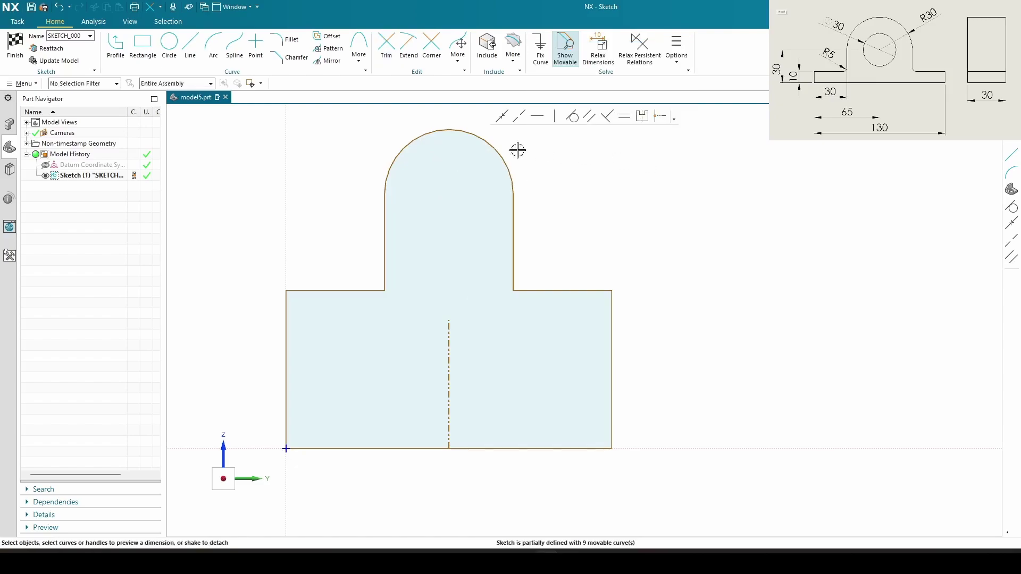
Draw a smaller hole circle concentric with the upright's top arc.
{"action": "left_click", "coordinate": [169, 44]}
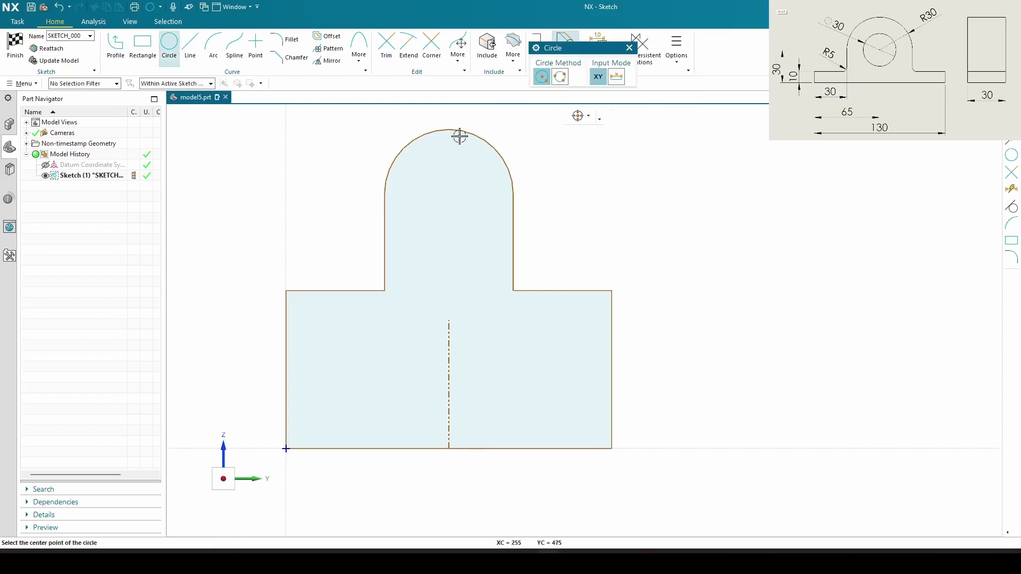
{"action": "left_click", "coordinate": [448, 190]}
{"action": "left_click", "coordinate": [421, 203]}
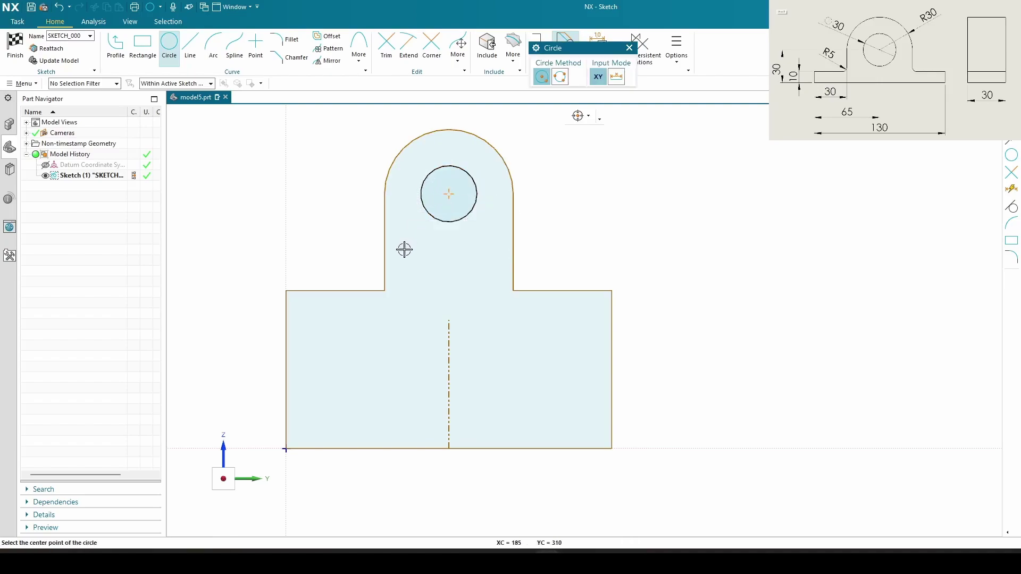
{"action": "key", "text": "Escape"}
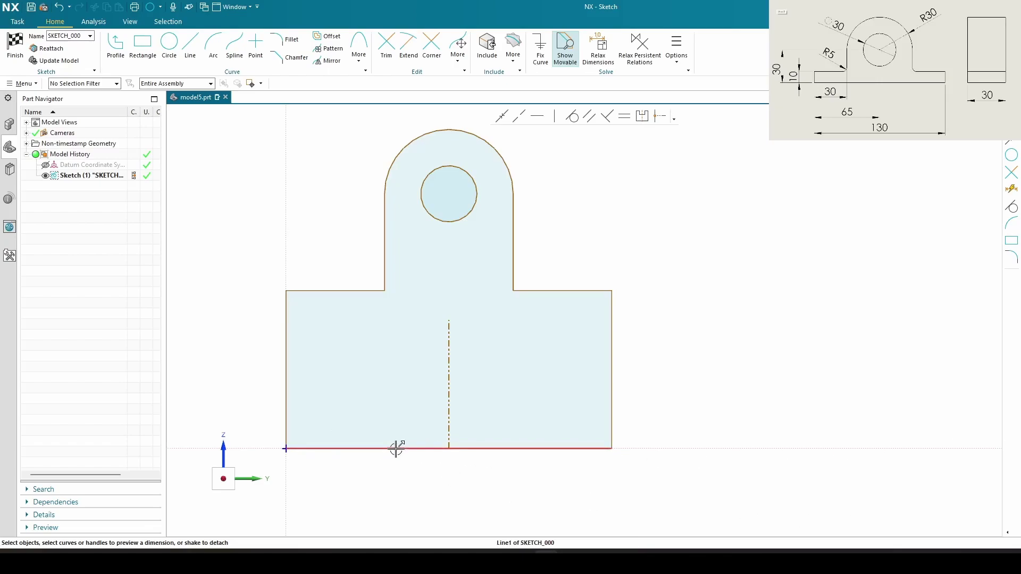
Dimension the base width 130, scaling the sketch, and the base height 10.
{"action": "left_click", "coordinate": [399, 449]}
{"action": "left_click", "coordinate": [444, 467]}
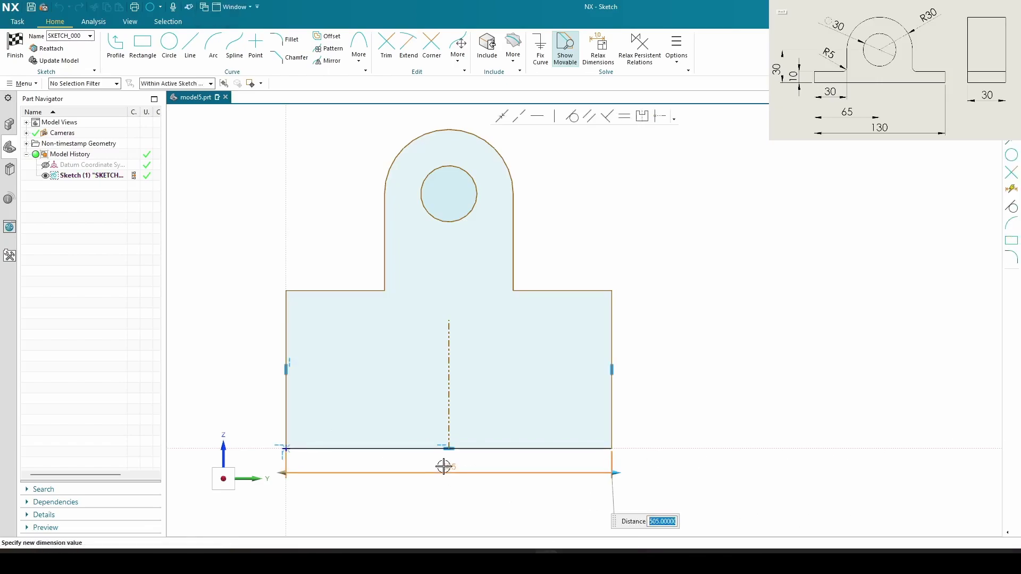
{"action": "type", "text": "130"}
{"action": "key", "text": "Return"}
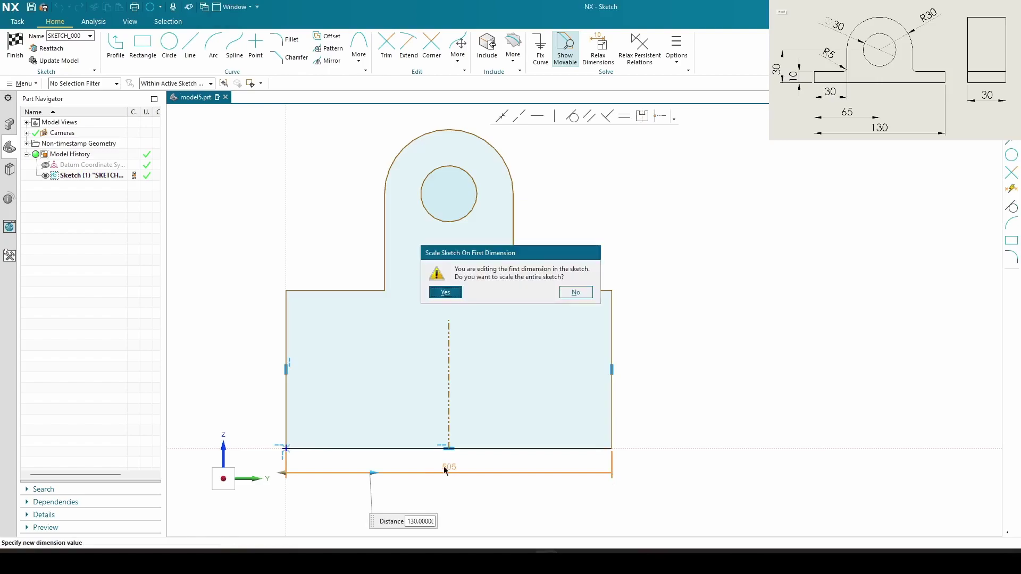
{"action": "left_click", "coordinate": [444, 267]}
{"action": "scroll", "coordinate": [319, 432], "scroll_direction": "up", "scroll_amount": 5}
{"action": "middle_click", "coordinate": [319, 431]}
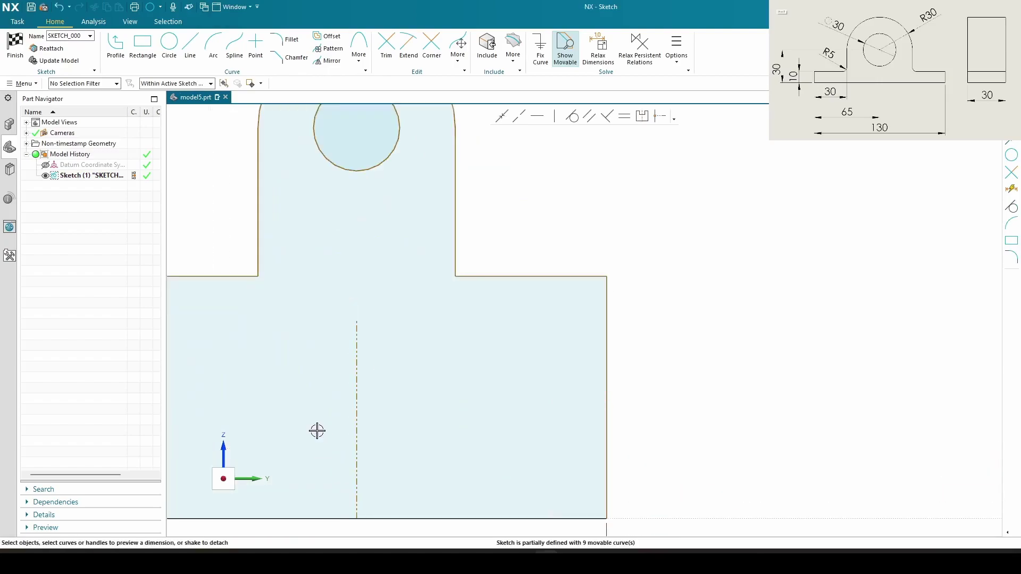
{"action": "scroll", "coordinate": [320, 431], "scroll_direction": "down", "scroll_amount": 3}
{"action": "scroll", "coordinate": [459, 367], "scroll_direction": "up", "scroll_amount": 4}
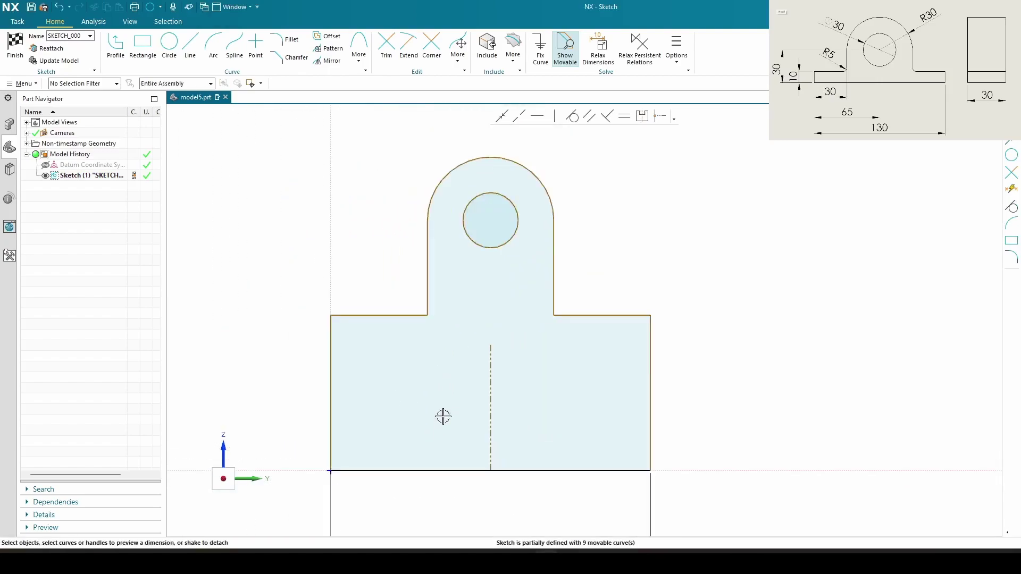
{"action": "scroll", "coordinate": [441, 433], "scroll_direction": "down", "scroll_amount": 1}
{"action": "left_click", "coordinate": [288, 356]}
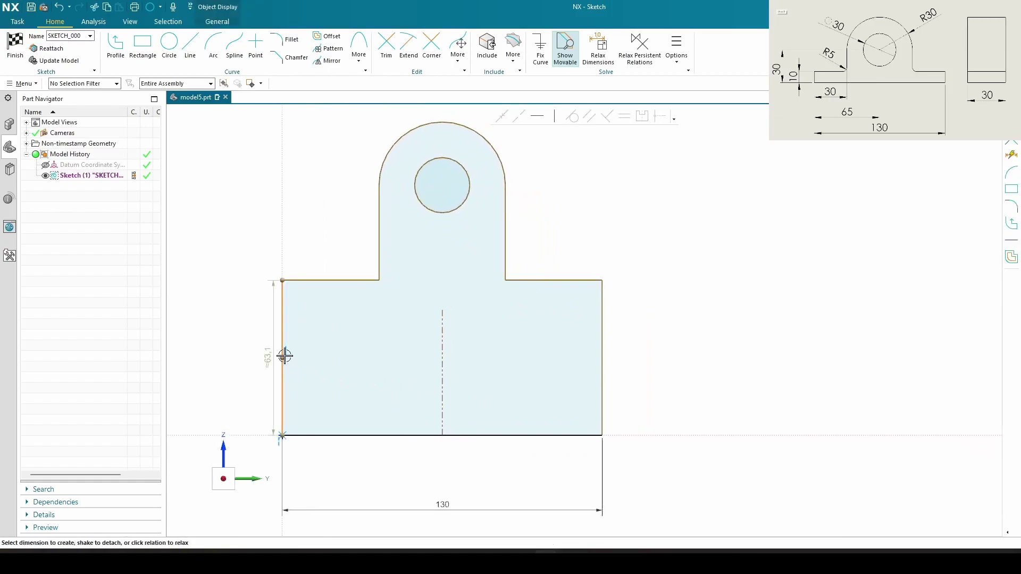
{"action": "left_click", "coordinate": [266, 357]}
{"action": "type", "text": "10"}
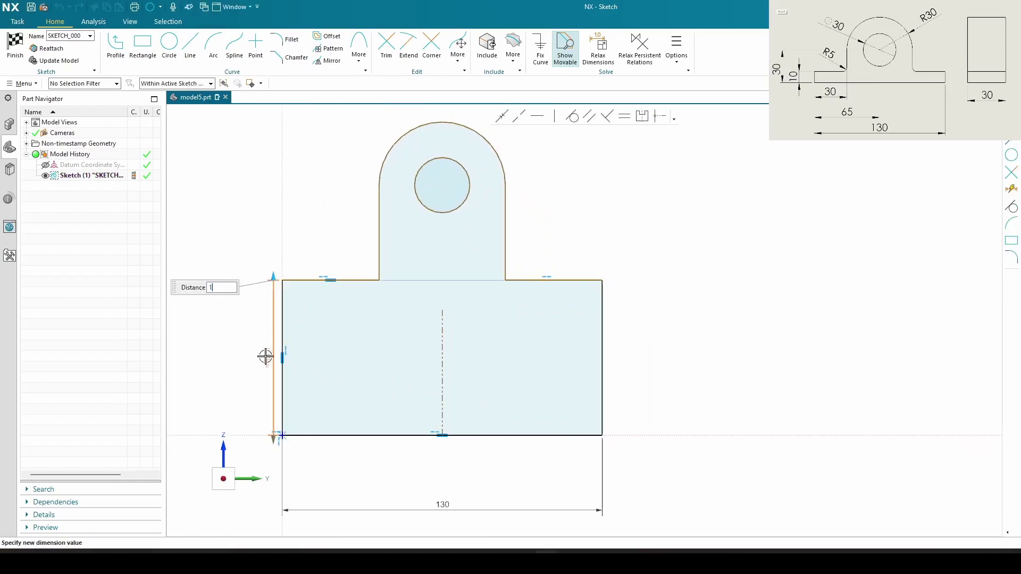
{"action": "key", "text": "Return"}
{"action": "middle_click", "coordinate": [265, 356]}
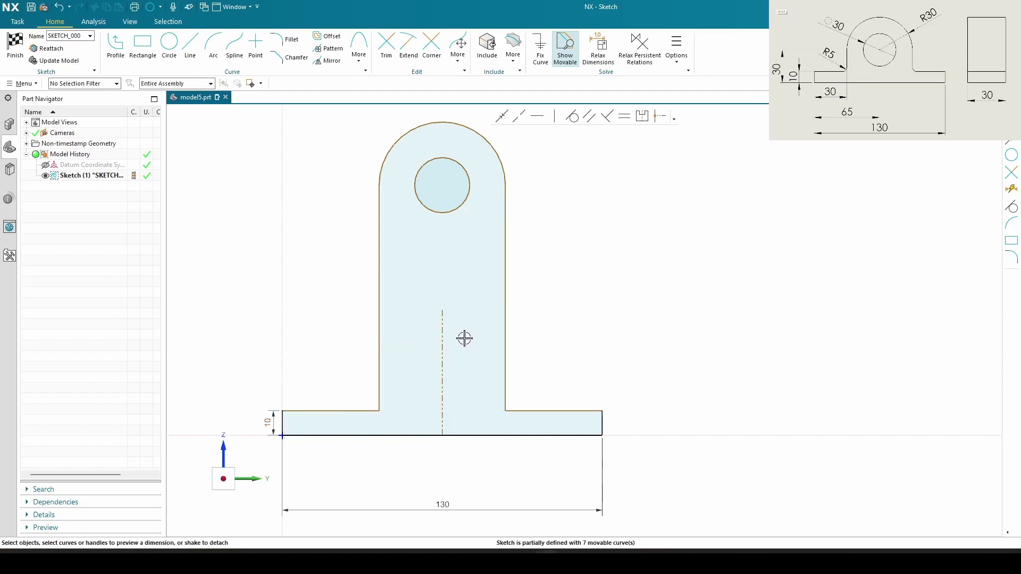
Dimension the hole centre 30 above the base bottom line.
{"action": "left_click", "coordinate": [399, 433]}
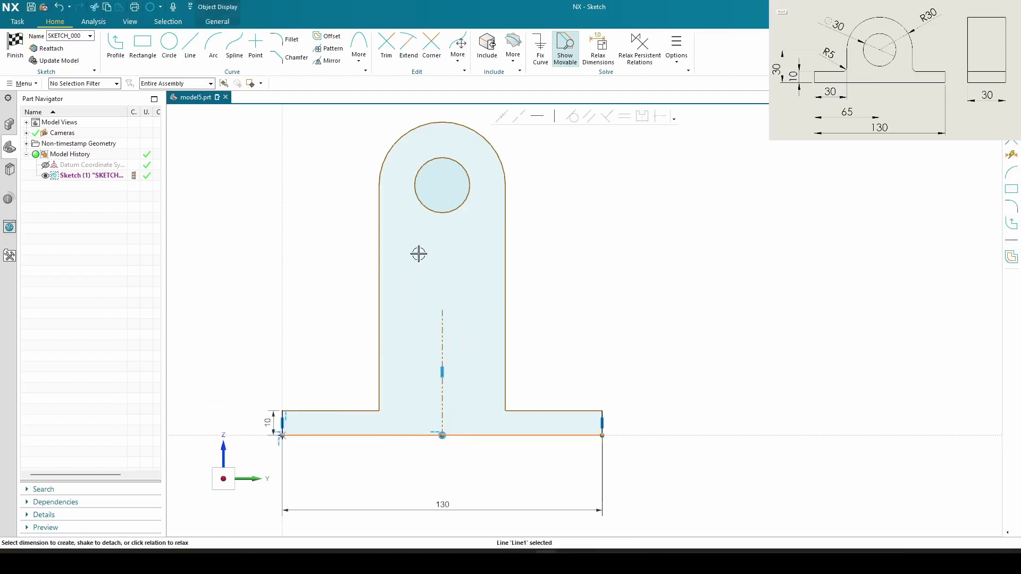
{"action": "left_click", "coordinate": [445, 183]}
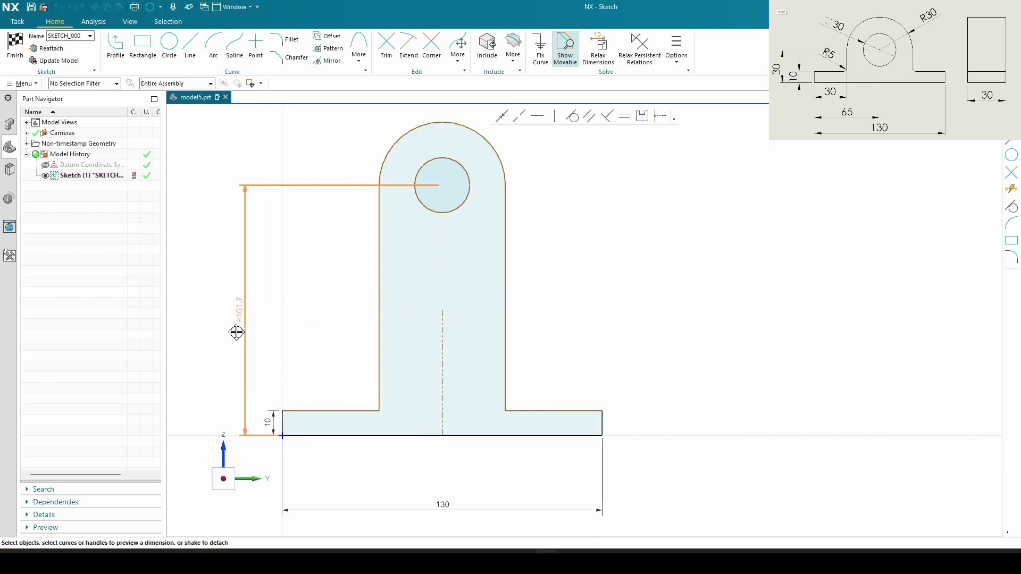
{"action": "left_click", "coordinate": [236, 332]}
{"action": "type", "text": "30"}
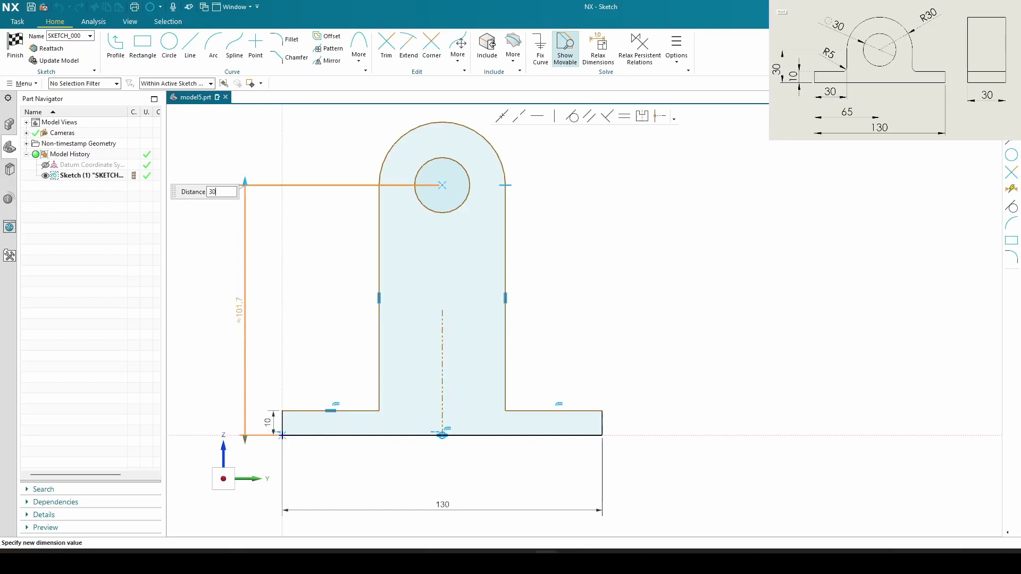
{"action": "key", "text": "Return"}
{"action": "key", "text": "Return"}
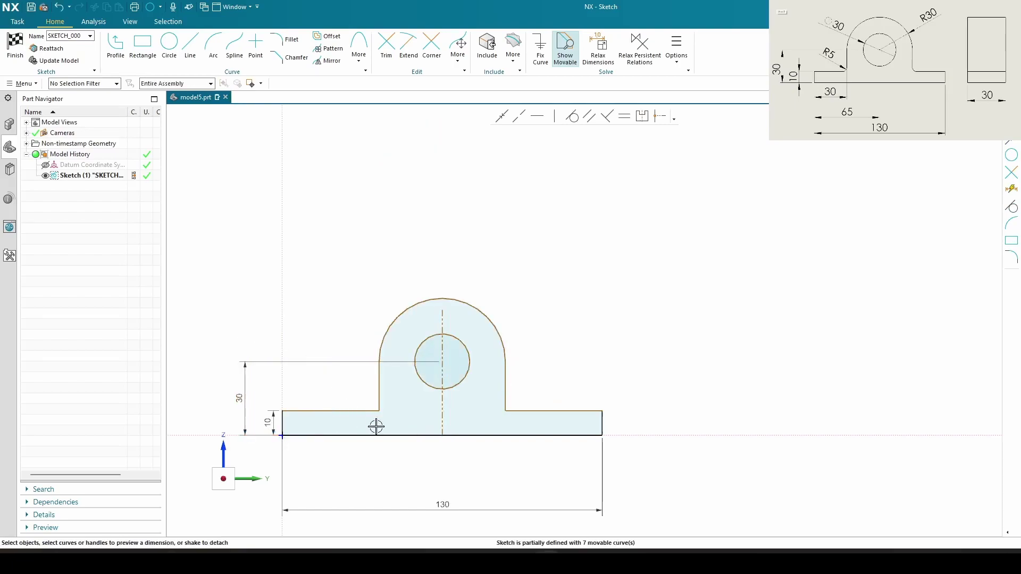
{"action": "middle_click_drag", "start_coordinate": [372, 426], "coordinate": [371, 381], "text": "shift"}
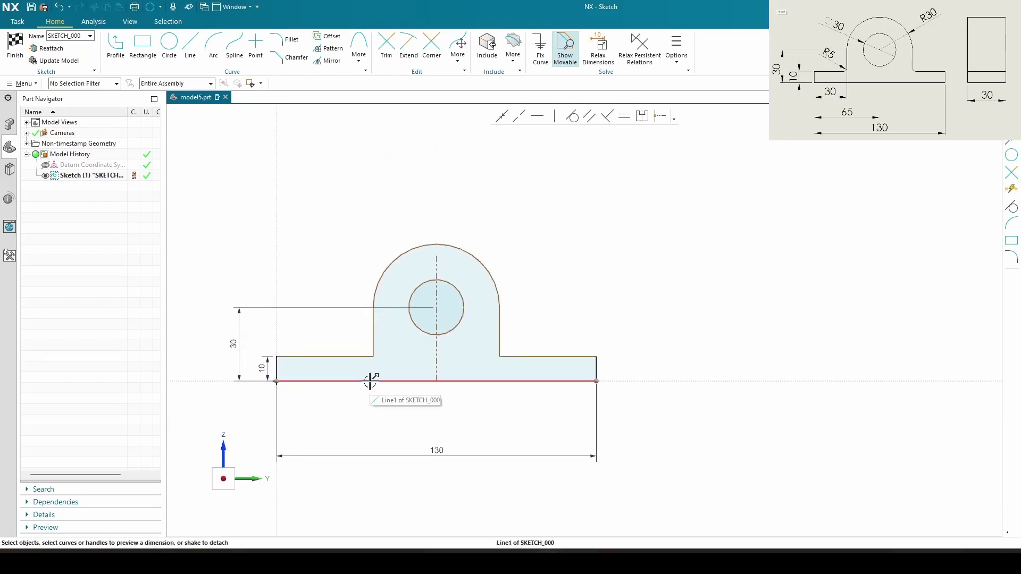
Dimension the hole diameter 30 and the outer arc radius 30.
{"action": "left_click", "coordinate": [456, 300]}
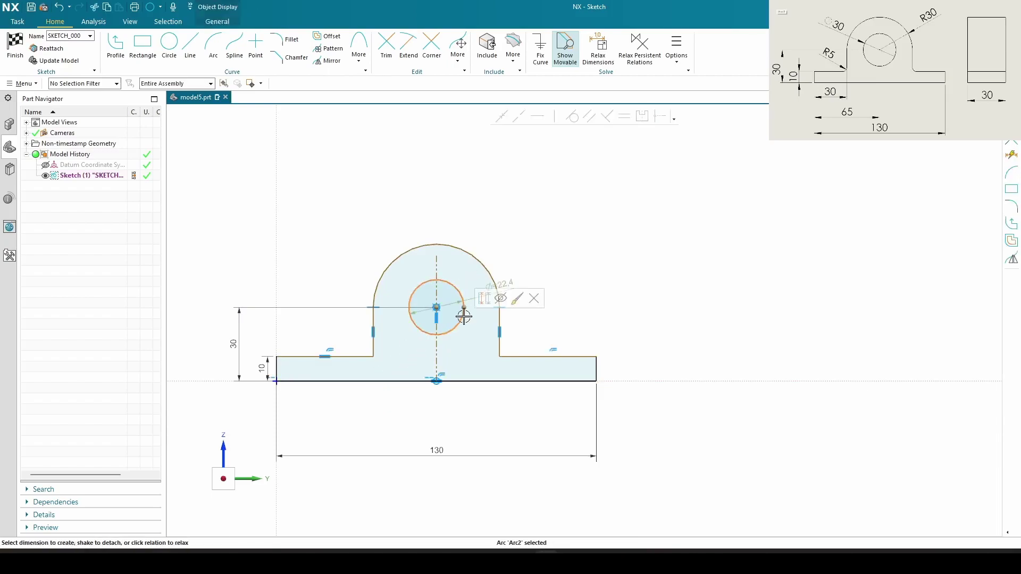
{"action": "left_click", "coordinate": [507, 279]}
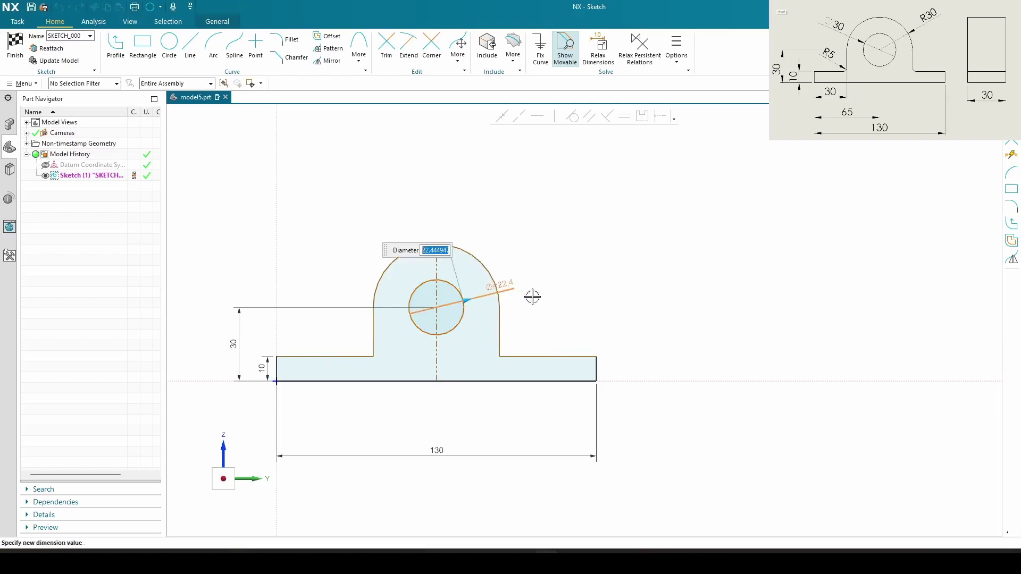
{"action": "type", "text": "30"}
{"action": "key", "text": "Return"}
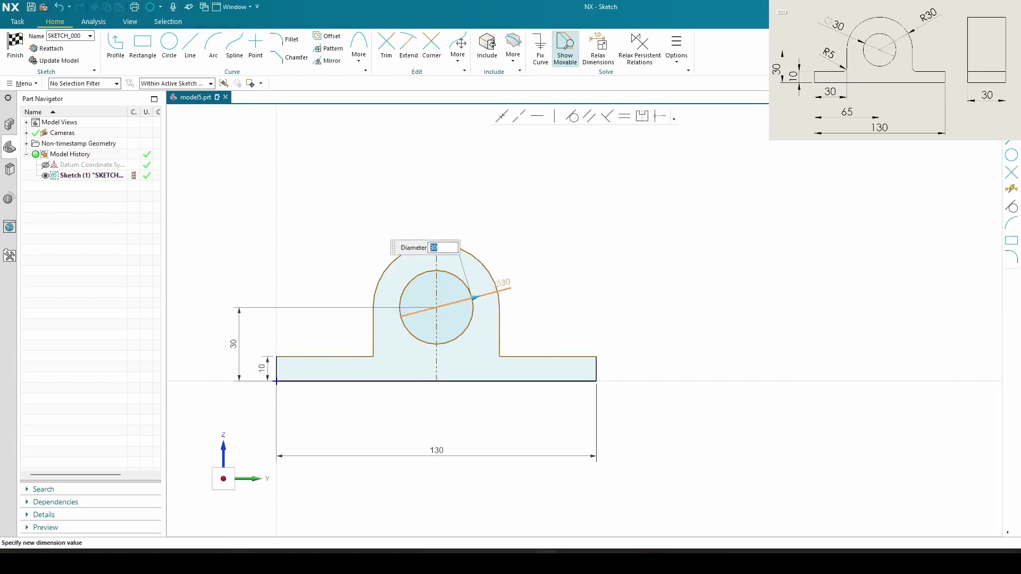
{"action": "middle_click", "coordinate": [587, 319]}
{"action": "left_click", "coordinate": [471, 258]}
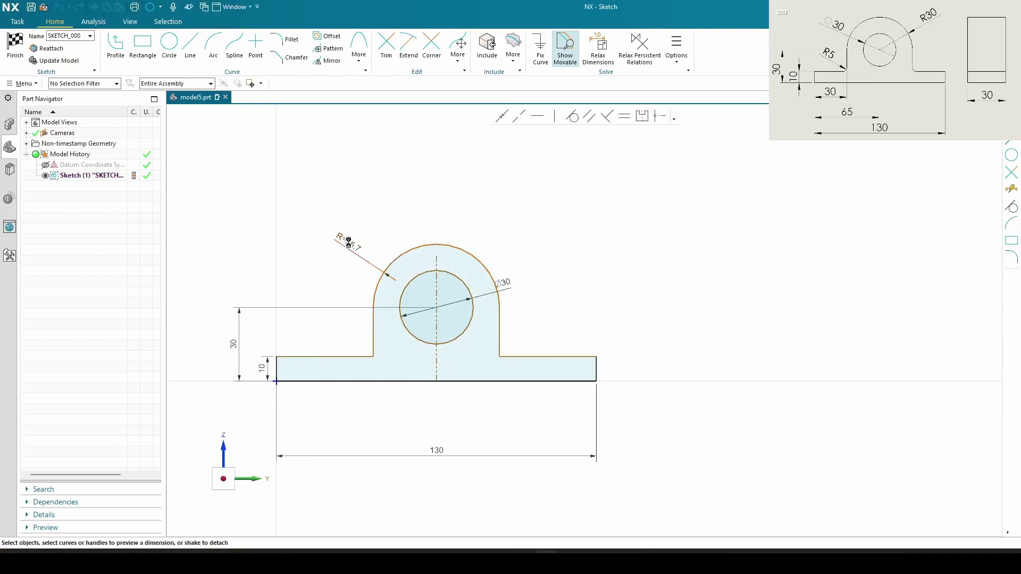
{"action": "left_click", "coordinate": [347, 263]}
{"action": "type", "text": "30"}
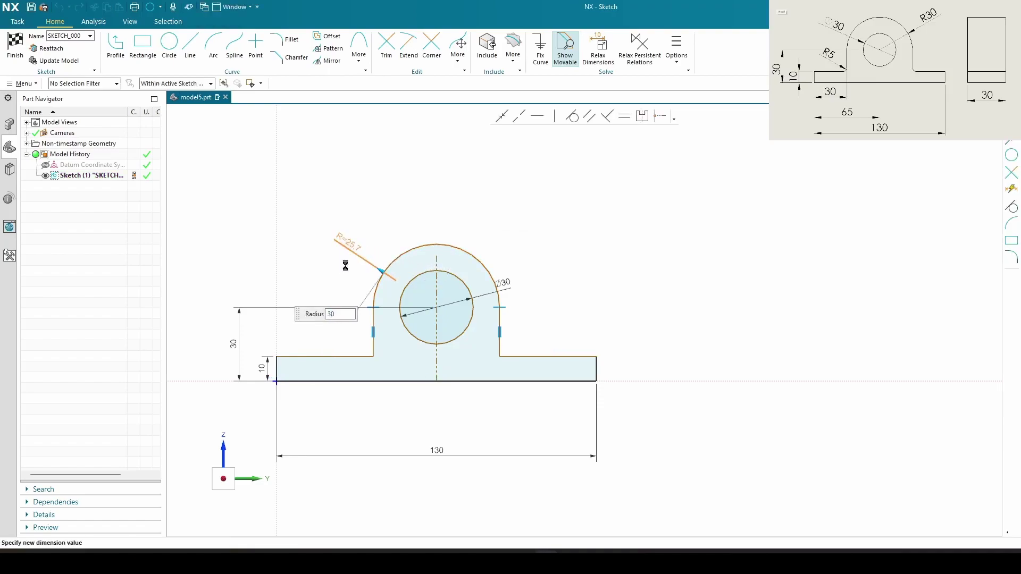
{"action": "key", "text": "Return"}
{"action": "middle_click", "coordinate": [345, 266]}
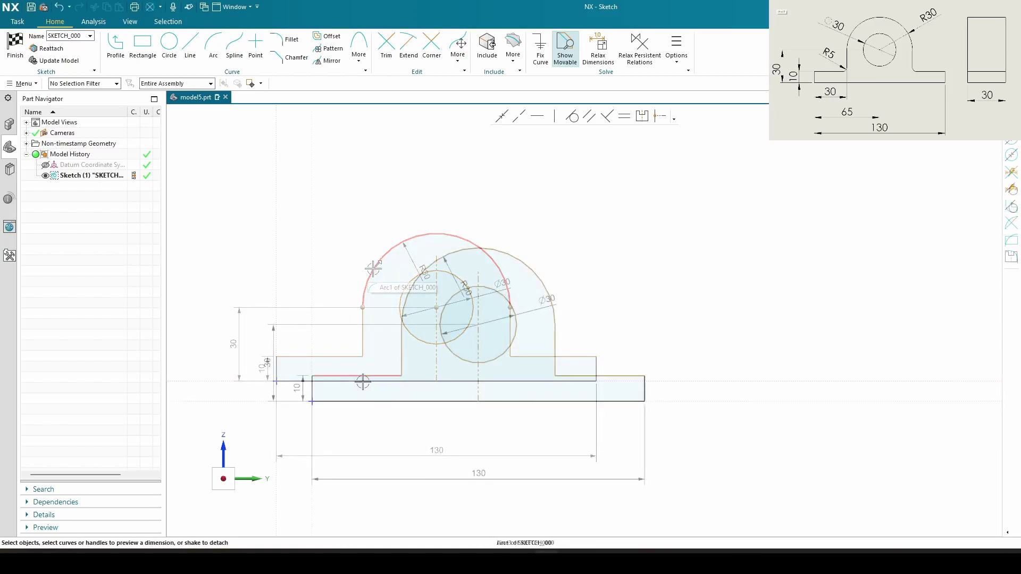
{"action": "scroll", "coordinate": [306, 388], "scroll_direction": "up", "scroll_amount": 2}
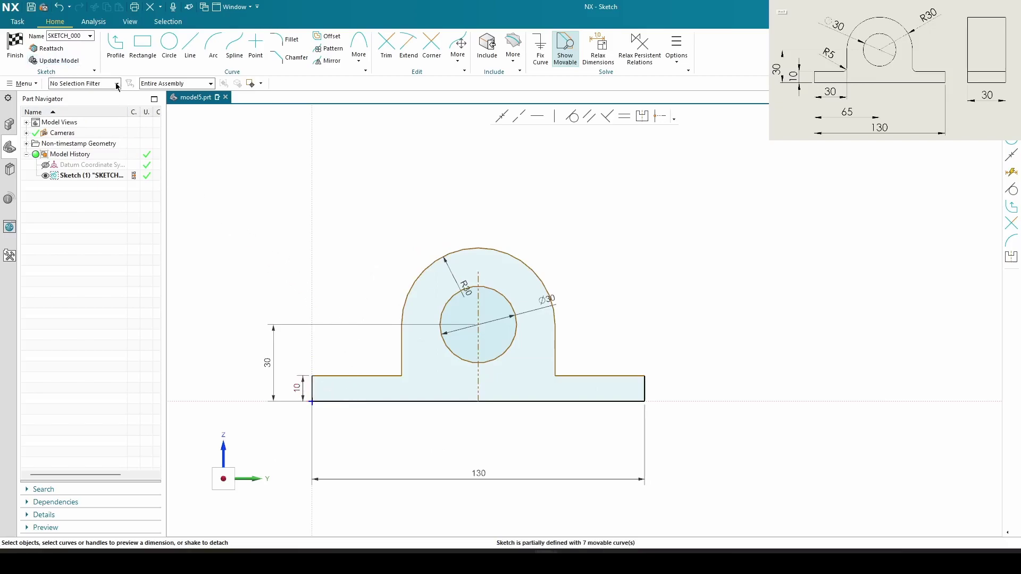
Add horizontal dimensions of 65 to the hole centre and 35 to the upright's left side.
{"action": "left_click", "coordinate": [312, 387]}
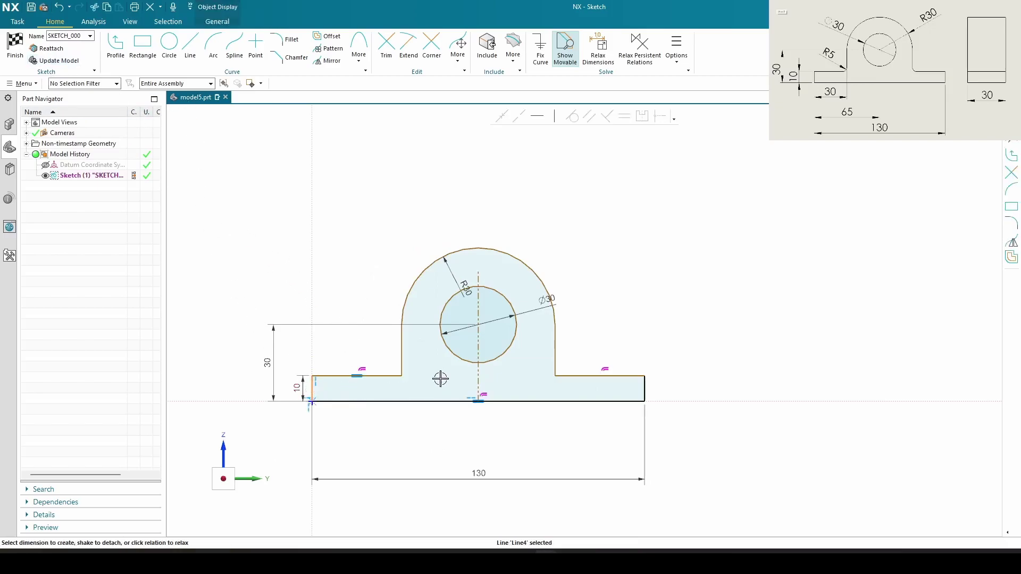
{"action": "left_click", "coordinate": [478, 323]}
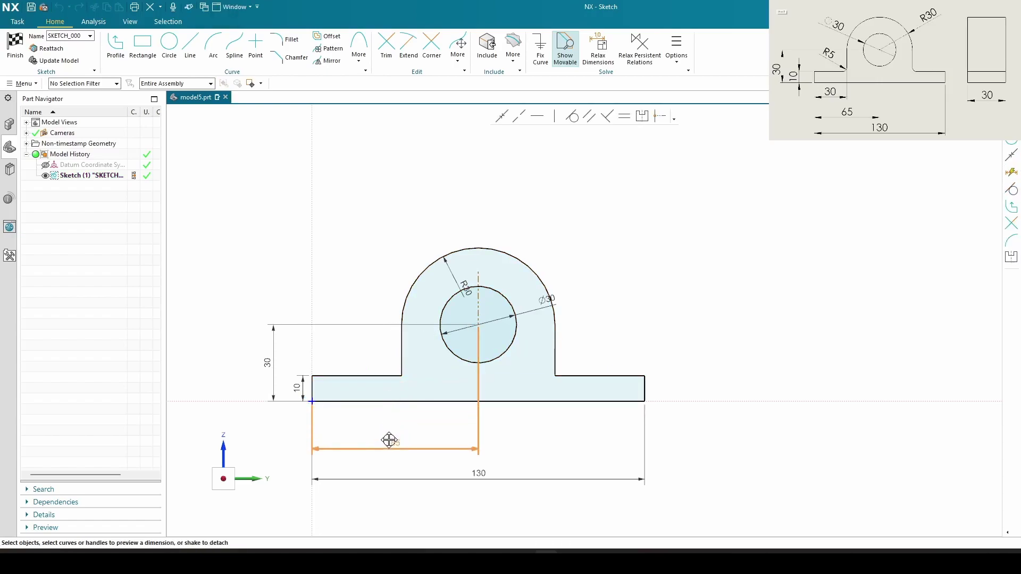
{"action": "left_click", "coordinate": [387, 437]}
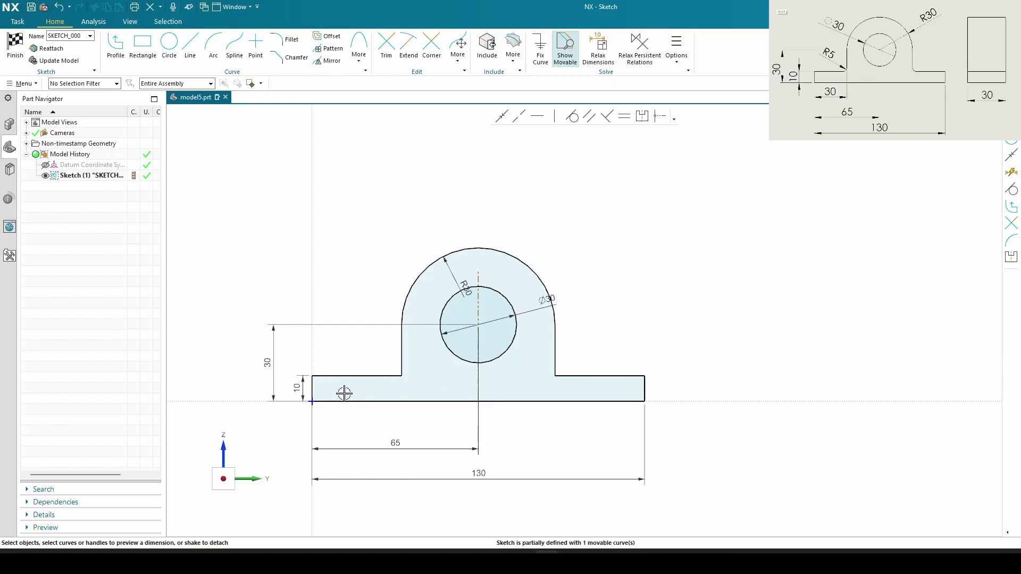
{"action": "left_click", "coordinate": [340, 381]}
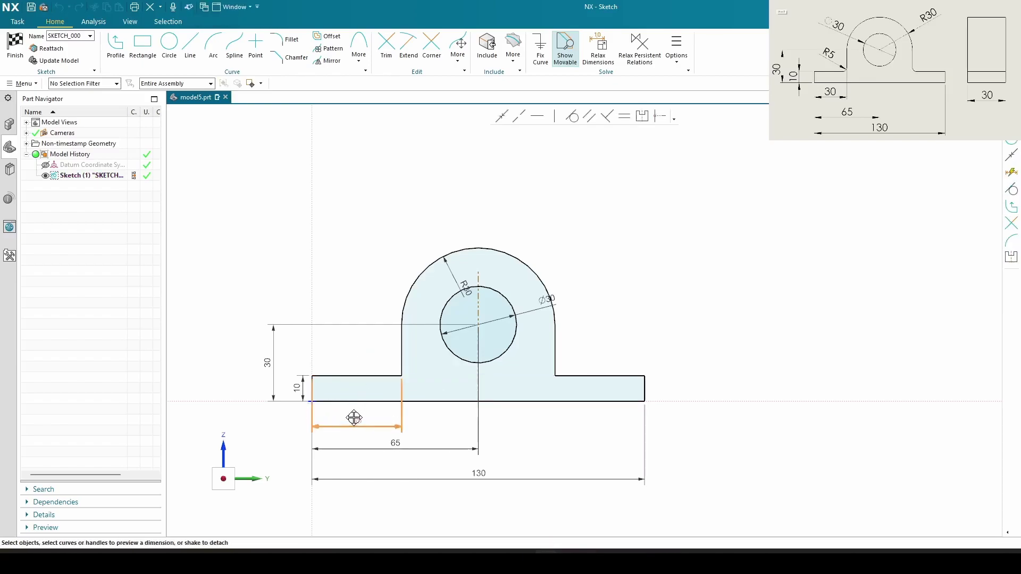
{"action": "left_click", "coordinate": [353, 414]}
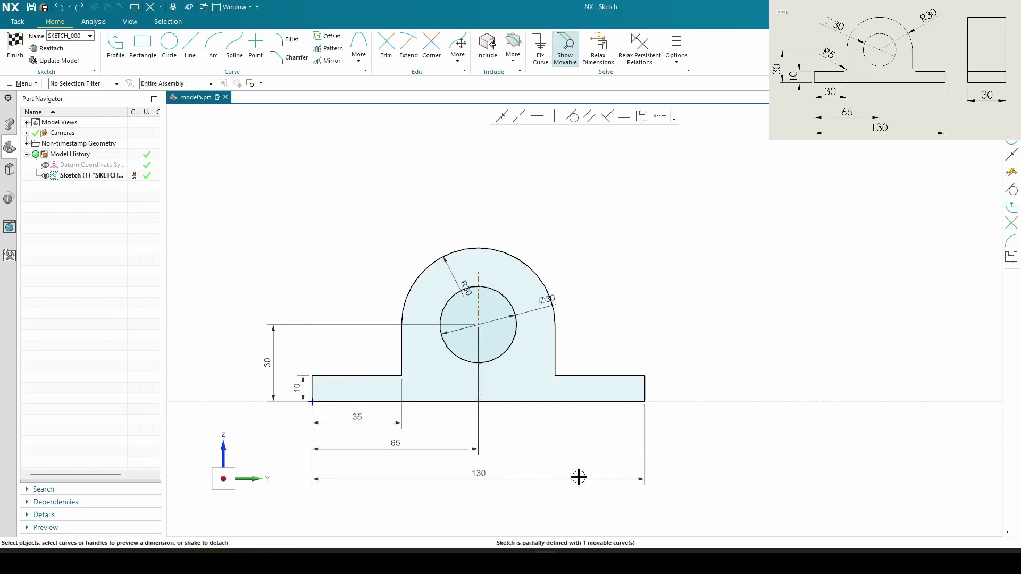
Reposition the R30 and 35 dimension labels to tidy the sketch.
{"action": "left_click_drag", "start_coordinate": [463, 277], "coordinate": [436, 284]}
{"action": "left_click_drag", "start_coordinate": [357, 418], "coordinate": [357, 415]}
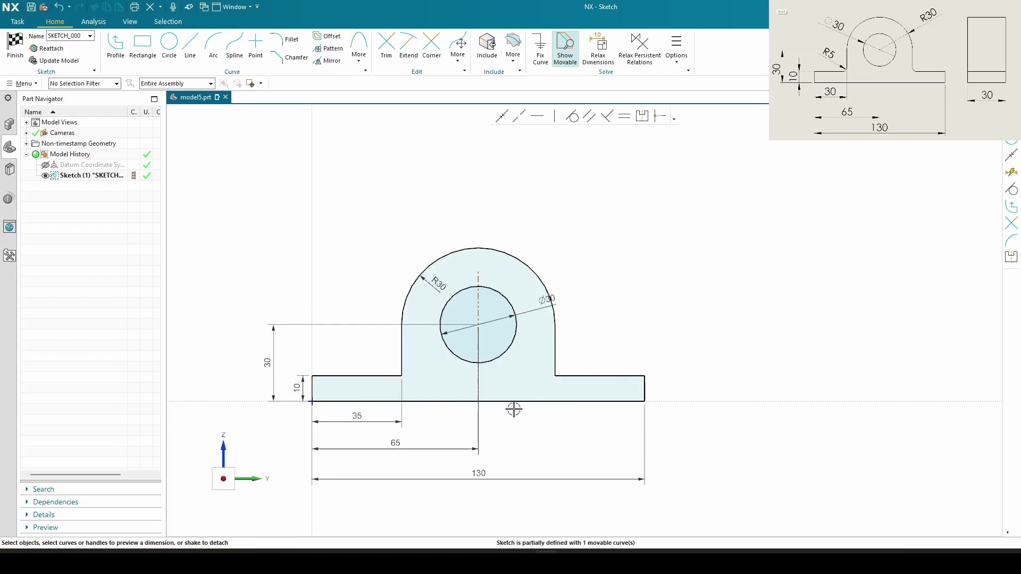
{"action": "left_click", "coordinate": [480, 288]}
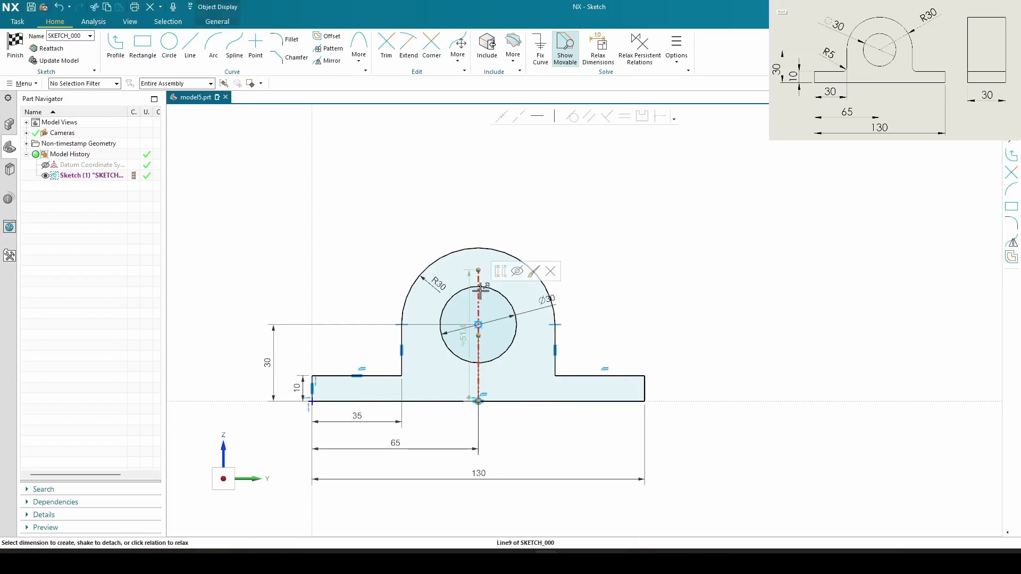
{"action": "key", "text": "Escape"}
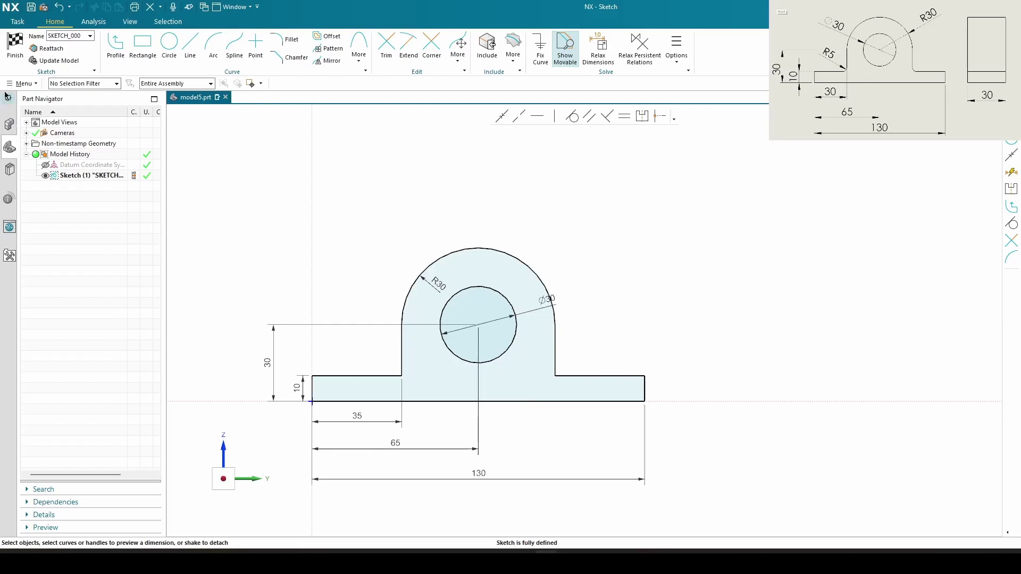
Finish the sketch and extrude the profile 30 mm into a solid bracket.
{"action": "left_click", "coordinate": [15, 49]}
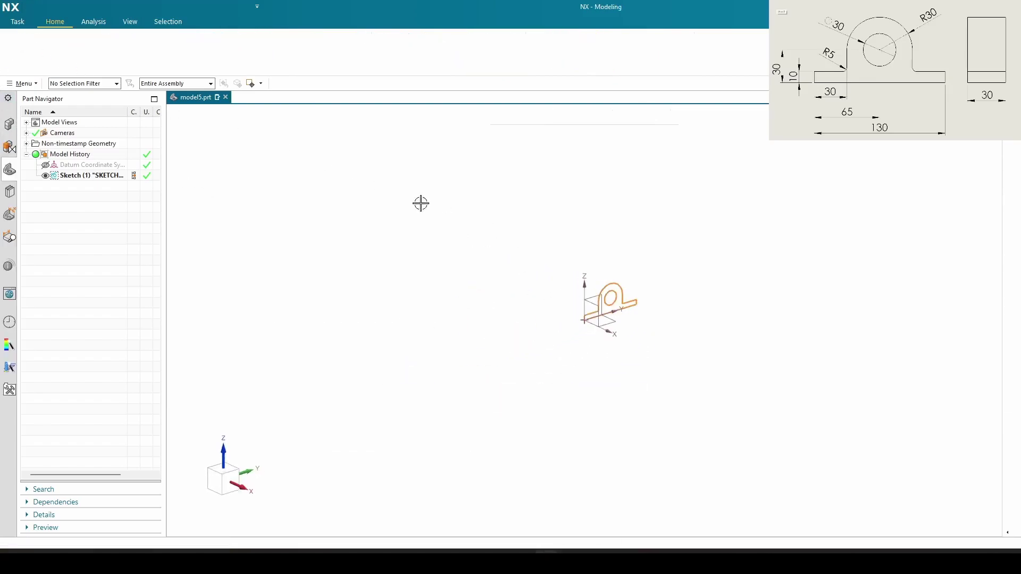
{"action": "left_click", "coordinate": [71, 45]}
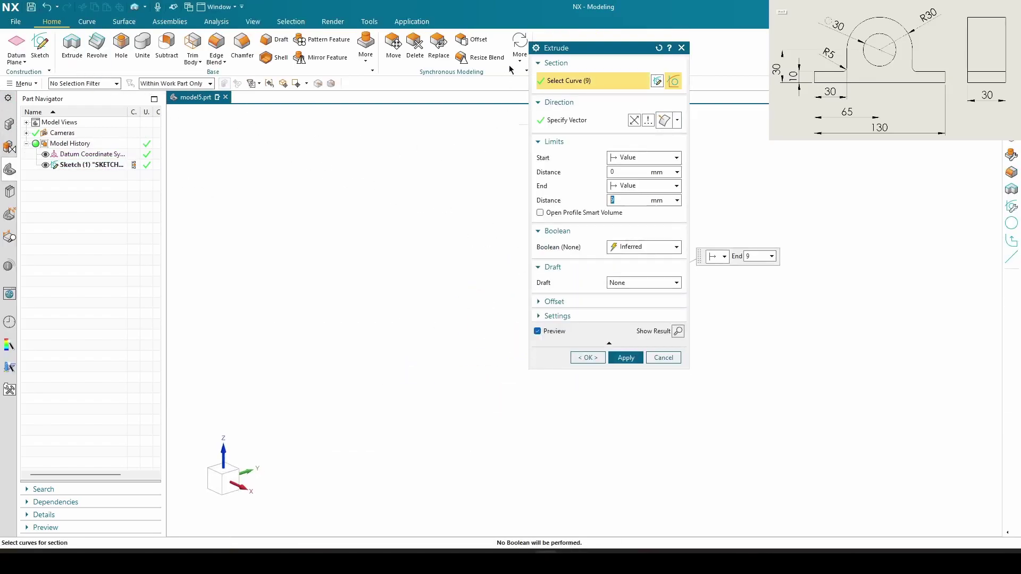
{"action": "left_click_drag", "start_coordinate": [573, 50], "coordinate": [309, 123]}
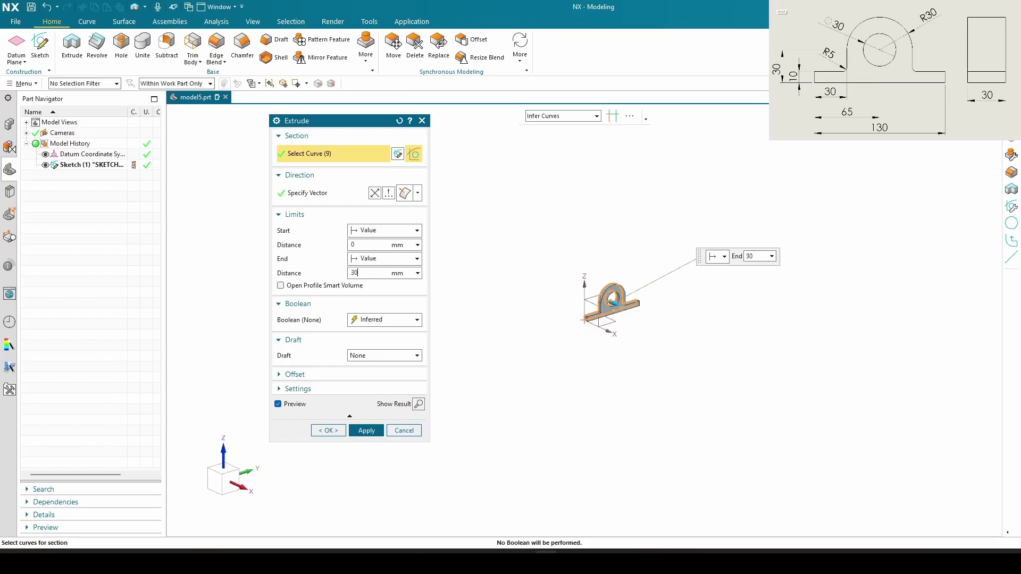
{"action": "left_click", "coordinate": [366, 431]}
{"action": "left_click", "coordinate": [407, 431]}
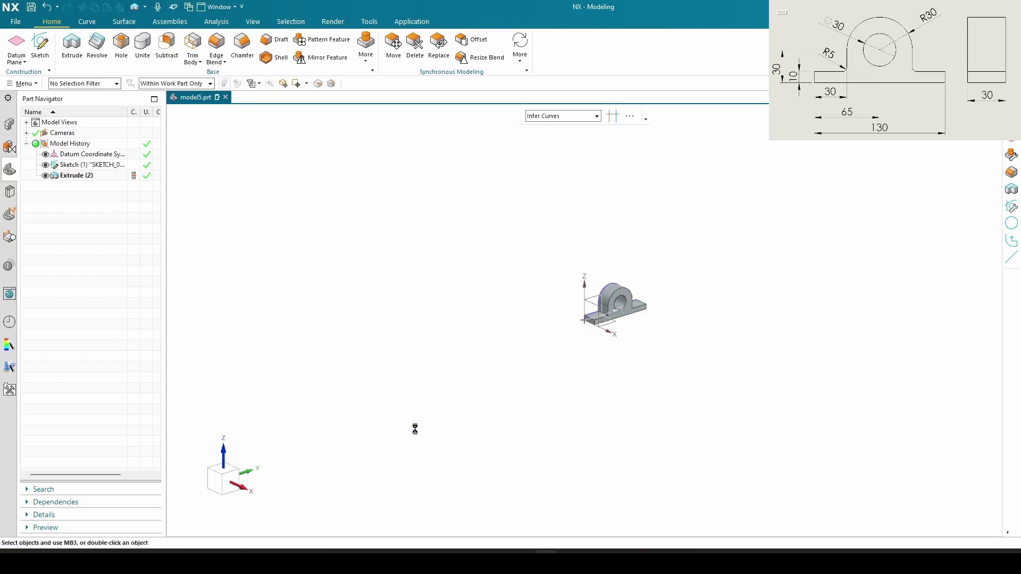
{"action": "scroll", "coordinate": [511, 376], "scroll_direction": "up", "scroll_amount": 3}
{"action": "scroll", "coordinate": [543, 288], "scroll_direction": "up", "scroll_amount": 5}
{"action": "scroll", "coordinate": [543, 256], "scroll_direction": "up", "scroll_amount": 4}
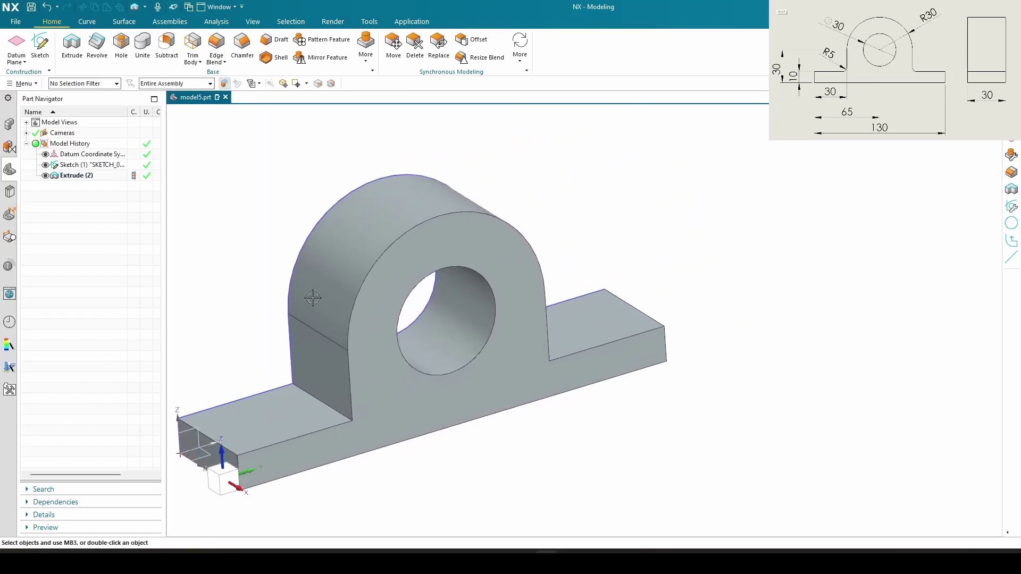
Apply 5 mm edge blends to both inside corners where the upright meets the base.
{"action": "left_click", "coordinate": [219, 46]}
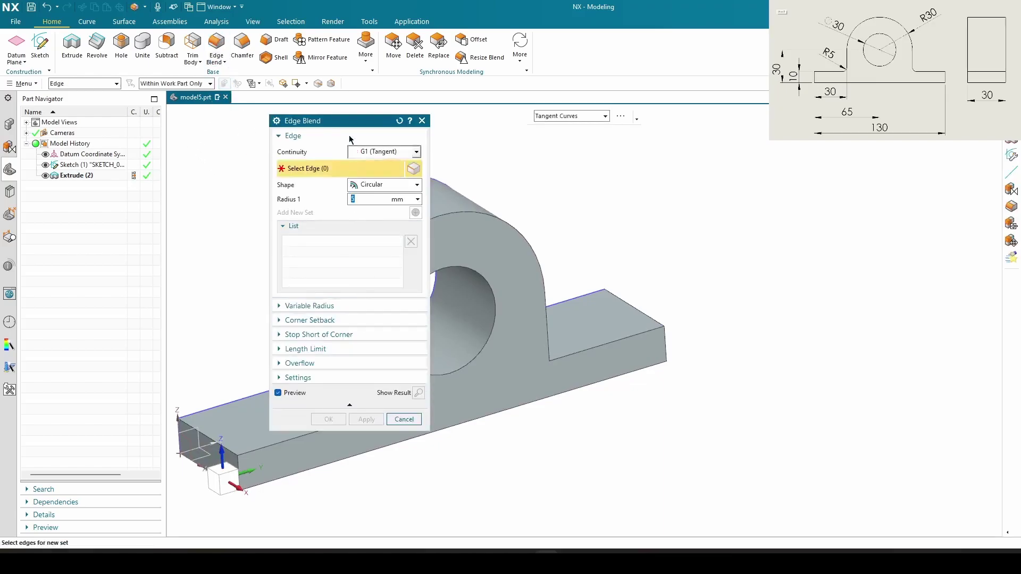
{"action": "left_click_drag", "start_coordinate": [341, 121], "coordinate": [718, 142]}
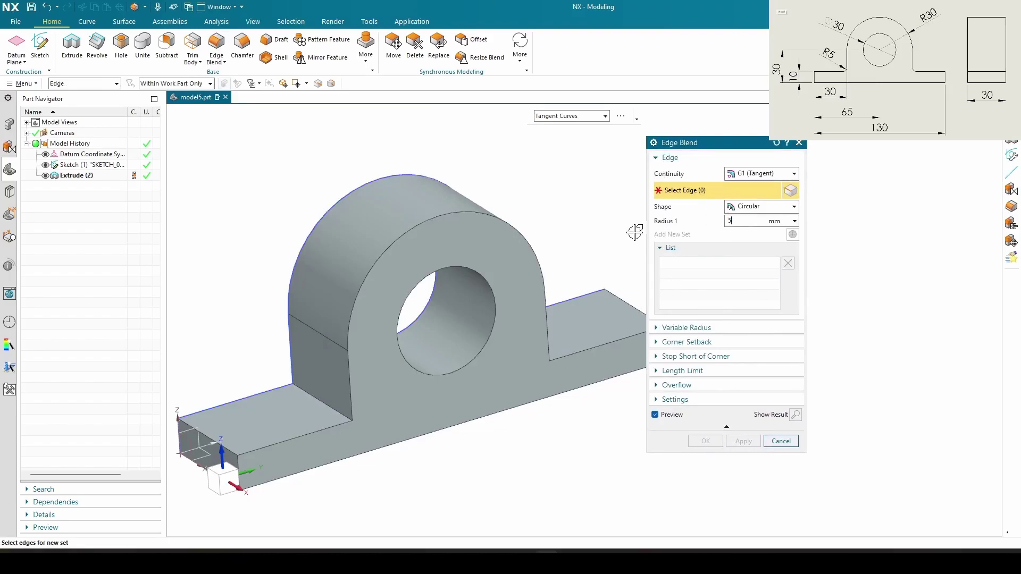
{"action": "left_click", "coordinate": [349, 406]}
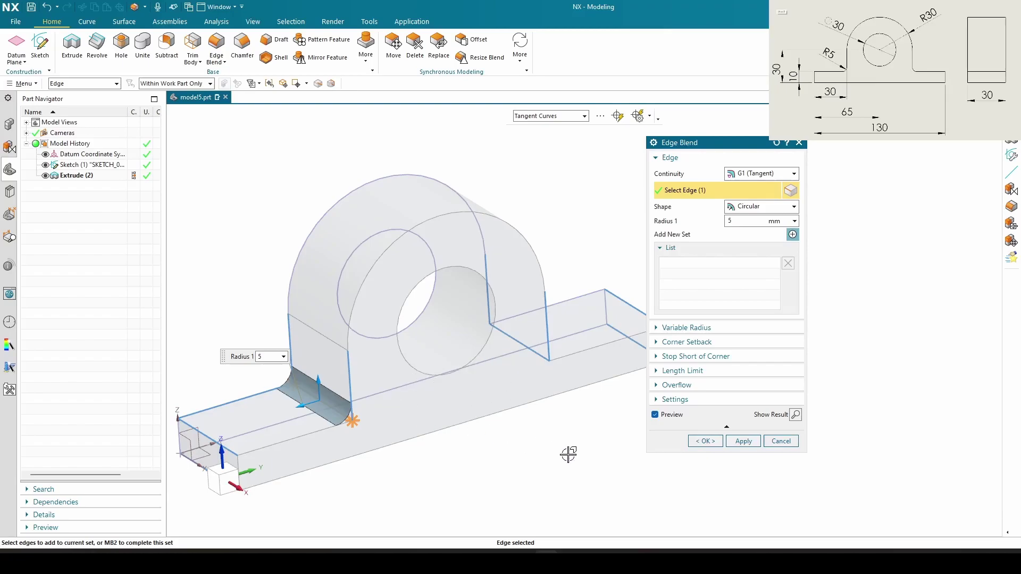
{"action": "middle_click_drag", "start_coordinate": [556, 415], "coordinate": [491, 414]}
{"action": "left_click", "coordinate": [497, 393]}
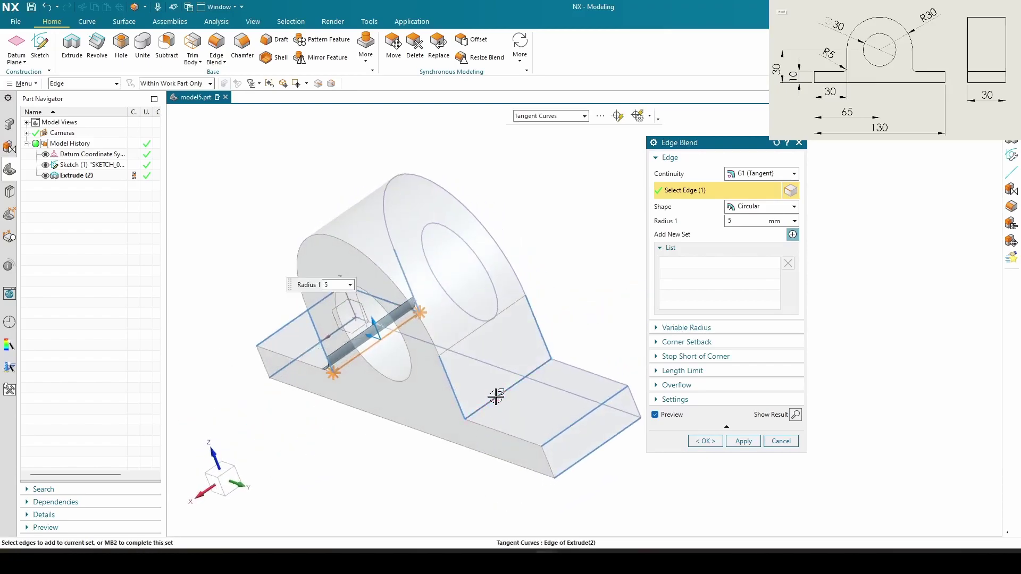
{"action": "middle_click_drag", "start_coordinate": [408, 393], "coordinate": [447, 375]}
{"action": "left_click", "coordinate": [743, 442]}
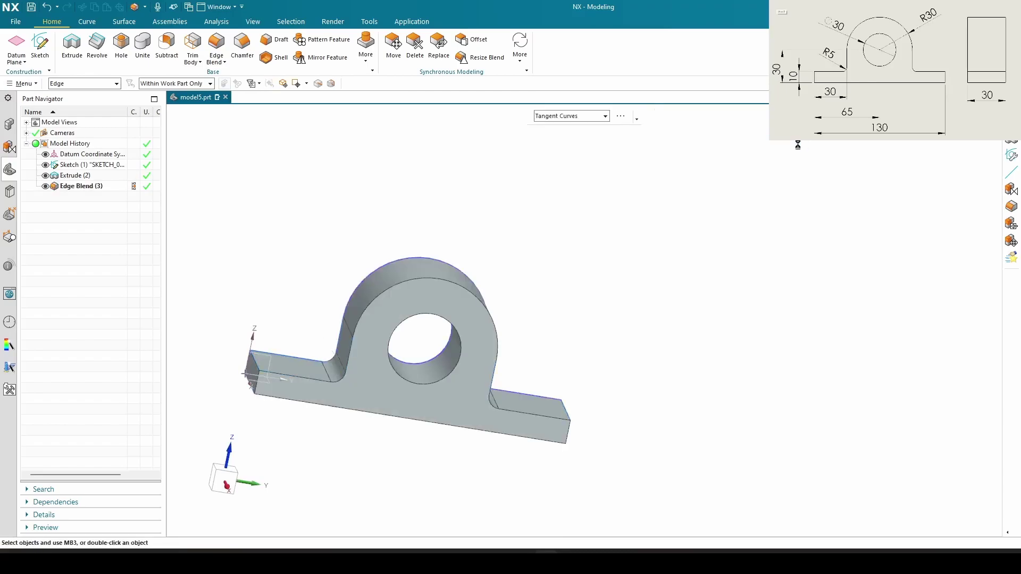
{"action": "scroll", "coordinate": [431, 327], "scroll_direction": "down", "scroll_amount": 3}
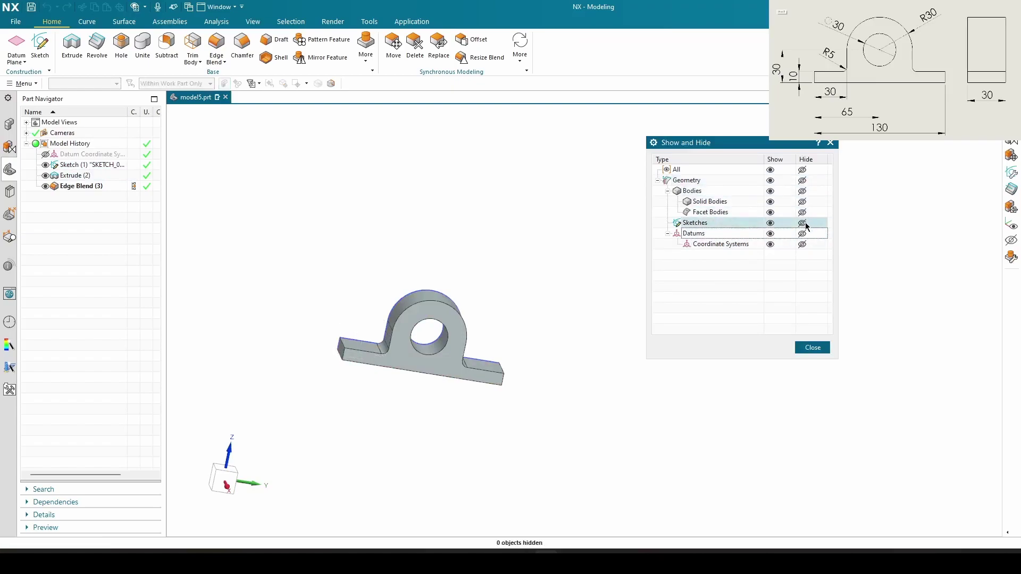
Hide all sketches and orbit to view the finished blended bracket.
{"action": "left_click", "coordinate": [803, 222]}
{"action": "left_click", "coordinate": [812, 347]}
{"action": "scroll", "coordinate": [551, 367], "scroll_direction": "up", "scroll_amount": 2}
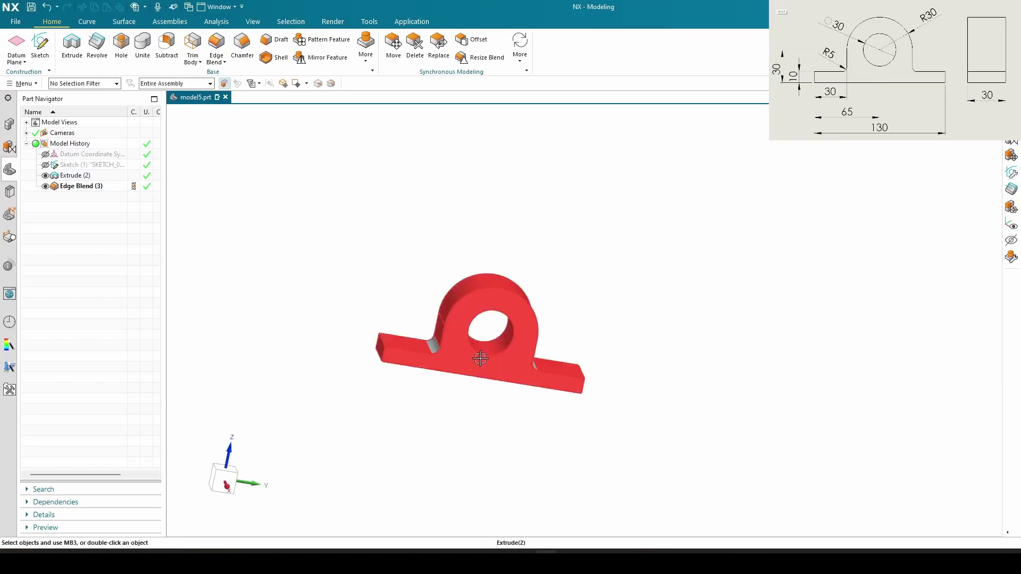
{"action": "middle_click_drag", "start_coordinate": [478, 360], "coordinate": [302, 391]}
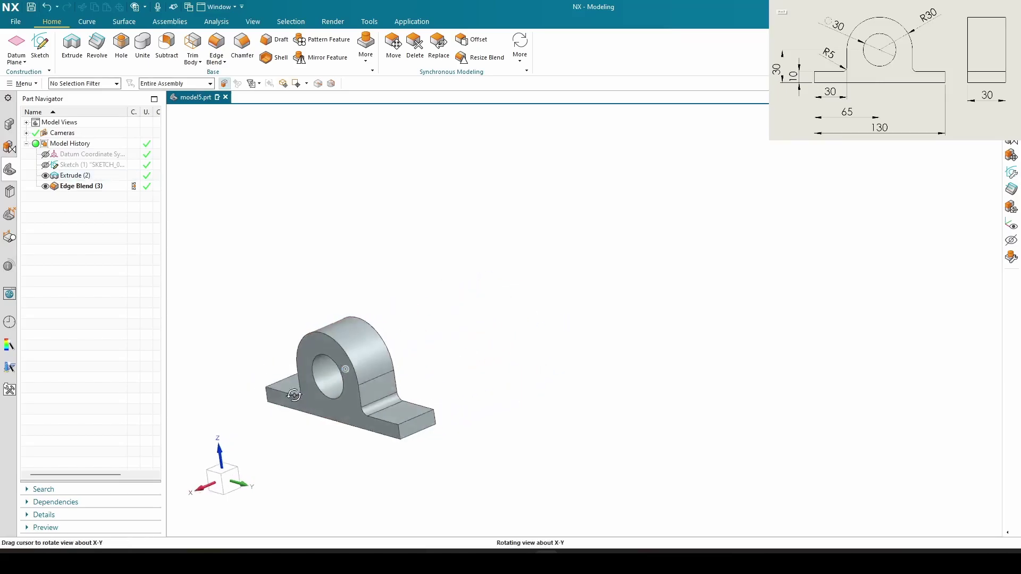